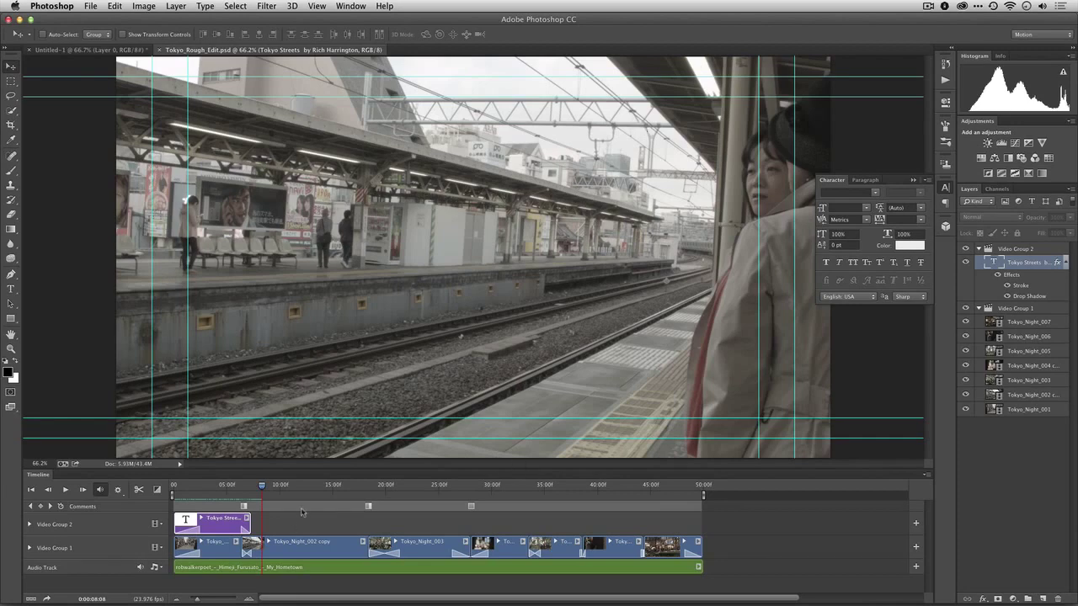
Select Video Group 1 and scrub back to the 'Tokyo Streets' title over the opening street clip
left_click_drag(261, 489, 294, 489)
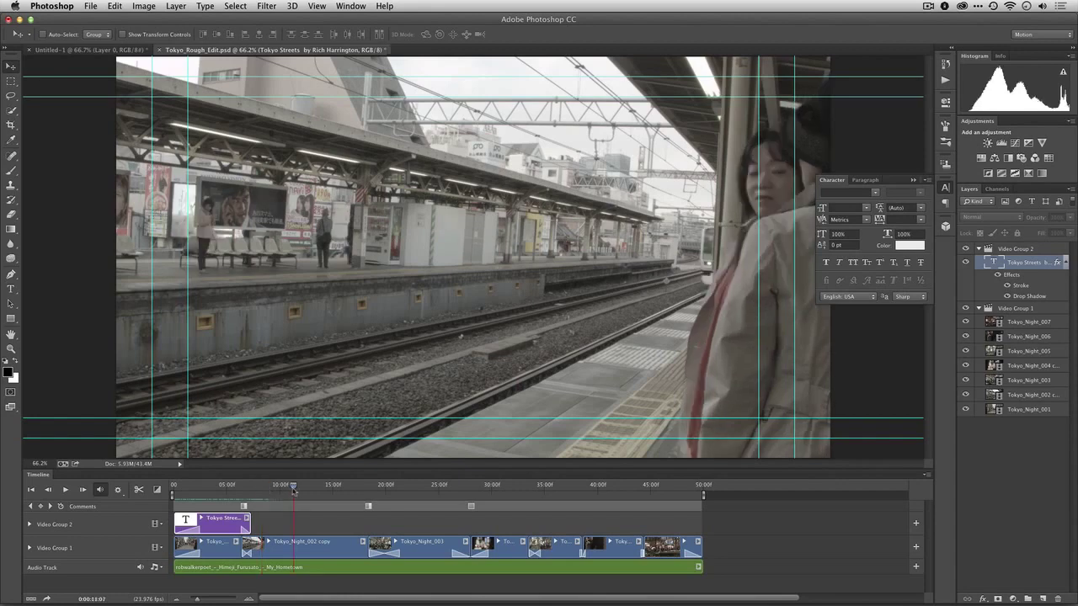
mouse_move(294, 490)
left_click_drag(294, 490, 209, 548)
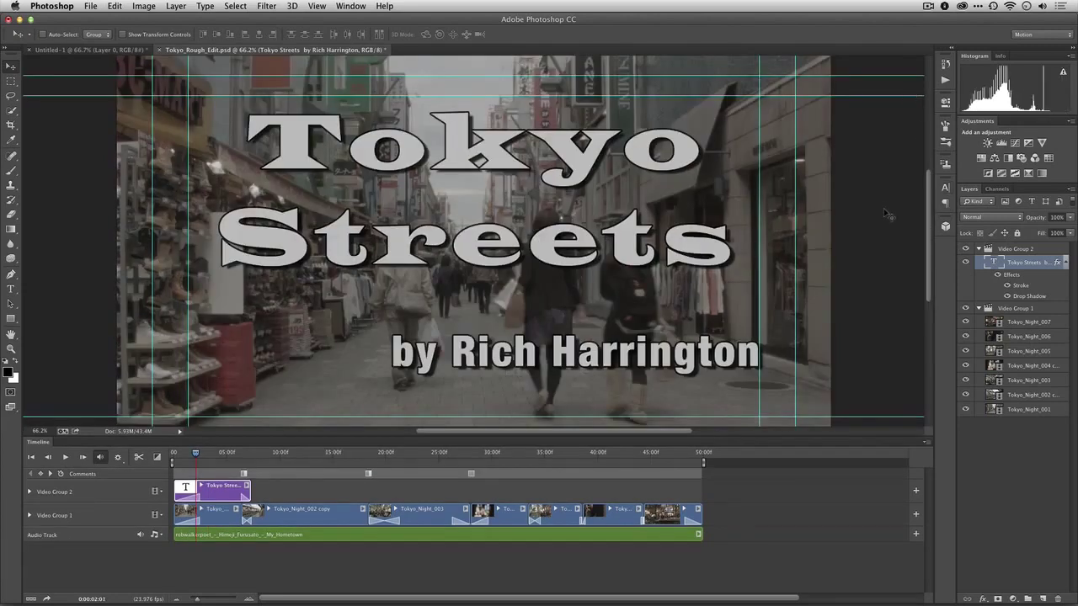
left_click(1021, 310)
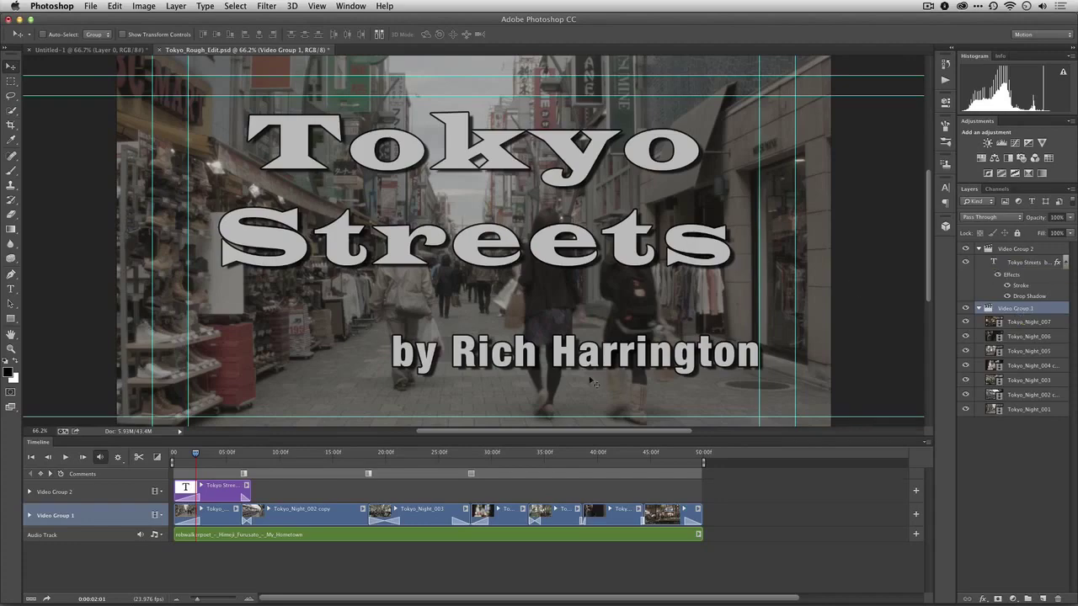
left_click_drag(195, 454, 568, 462)
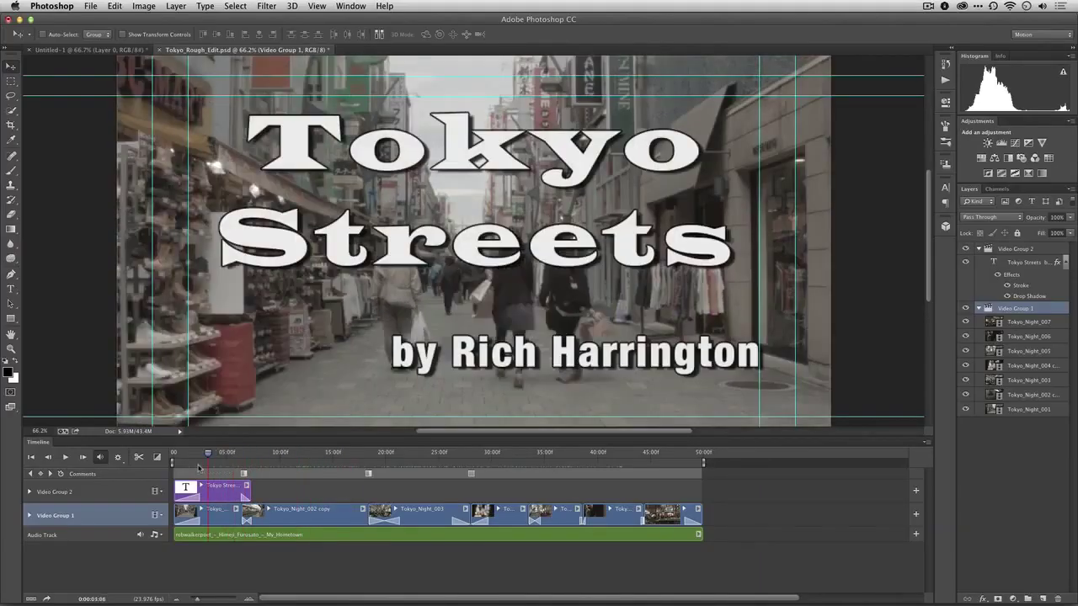
left_click_drag(199, 467, 161, 470)
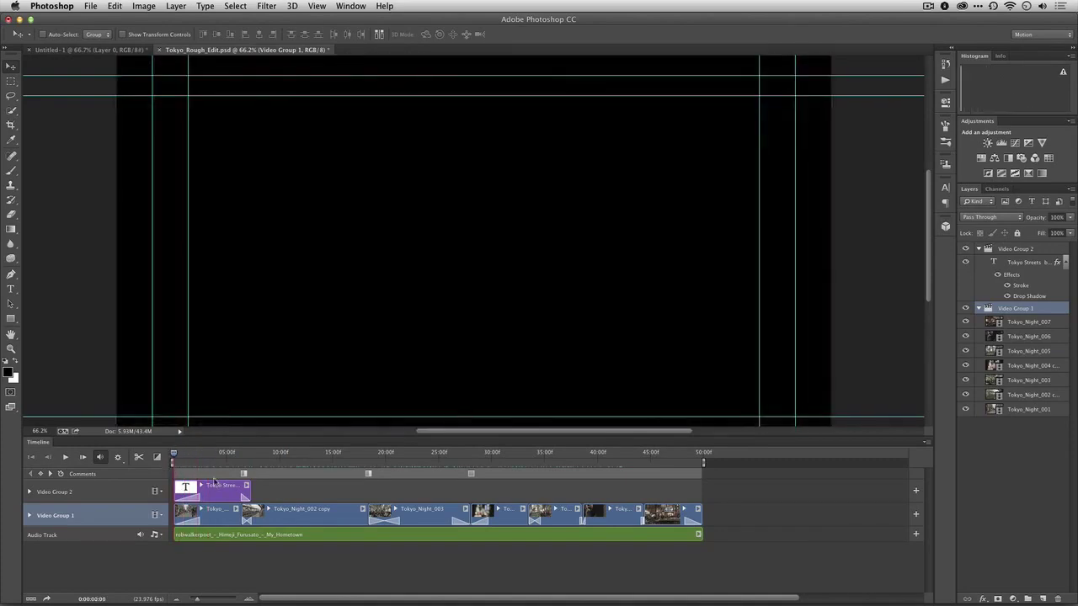
left_click_drag(179, 456, 210, 455)
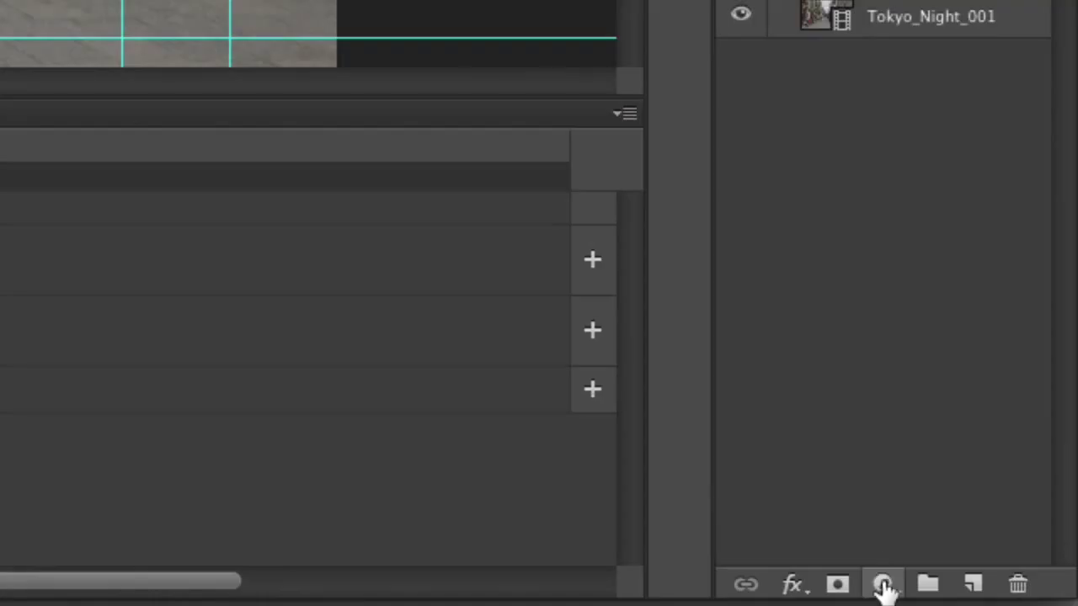
Add a Color Lookup layer that loads Hook_BMCC_BMDFilm2Vid.cube from the LUTS folder
left_click(1013, 599)
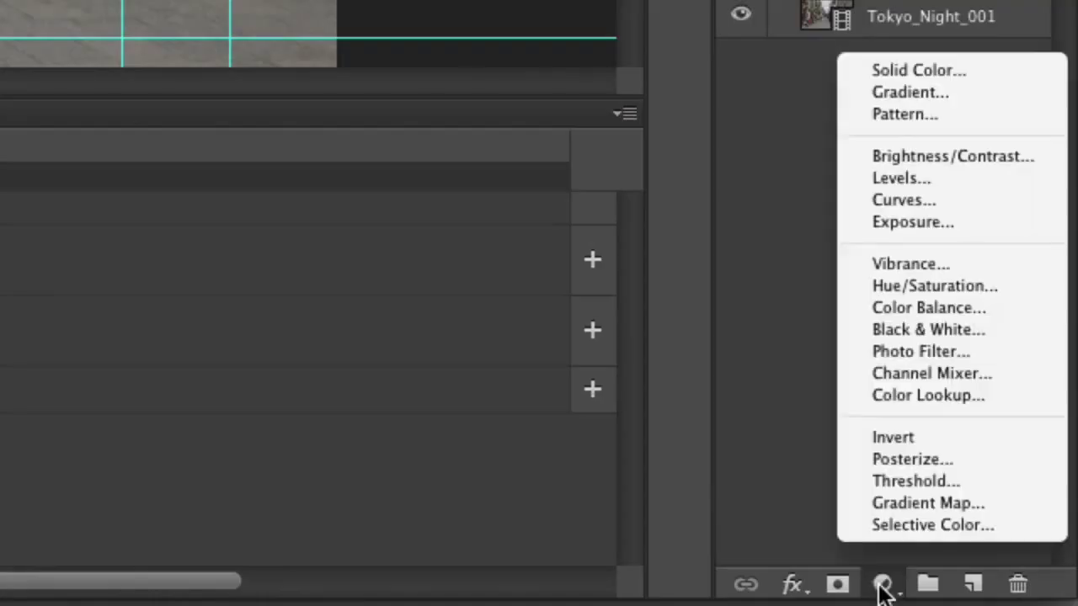
left_click(944, 395)
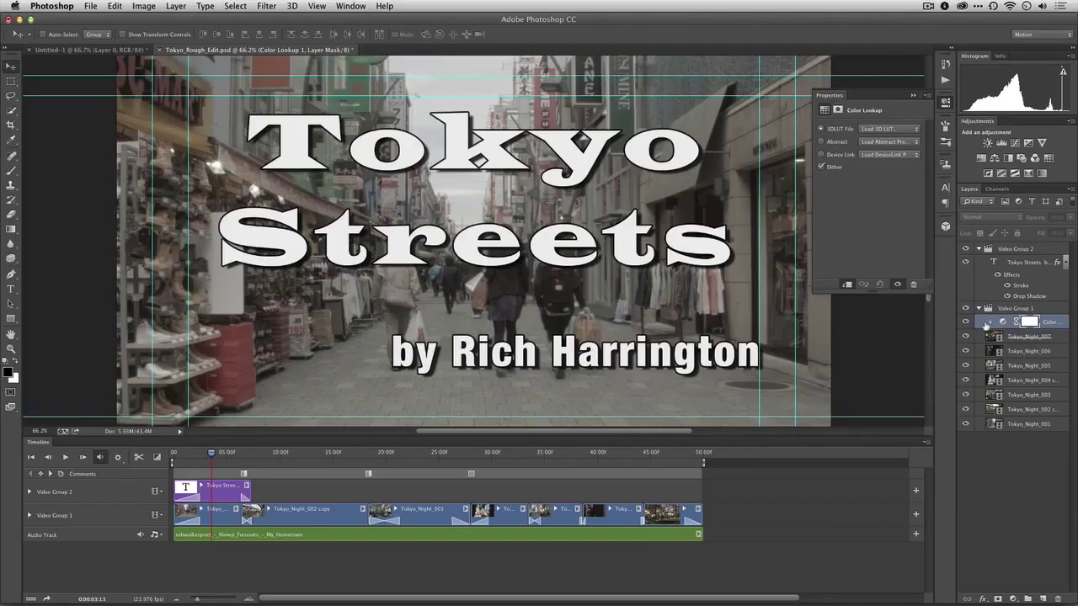
left_click(896, 131)
left_click(896, 130)
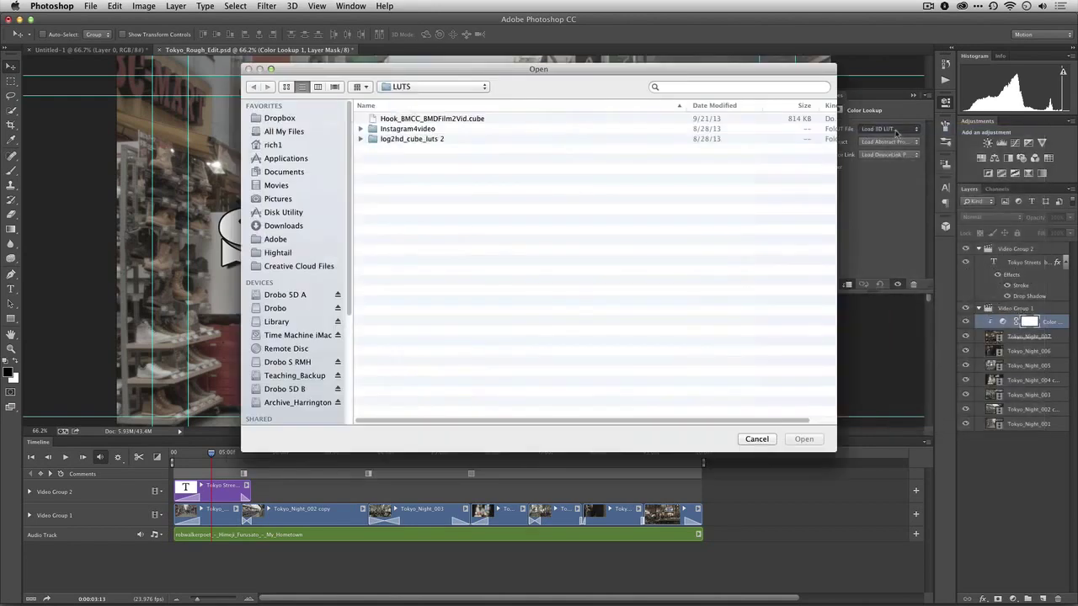
left_click(290, 268)
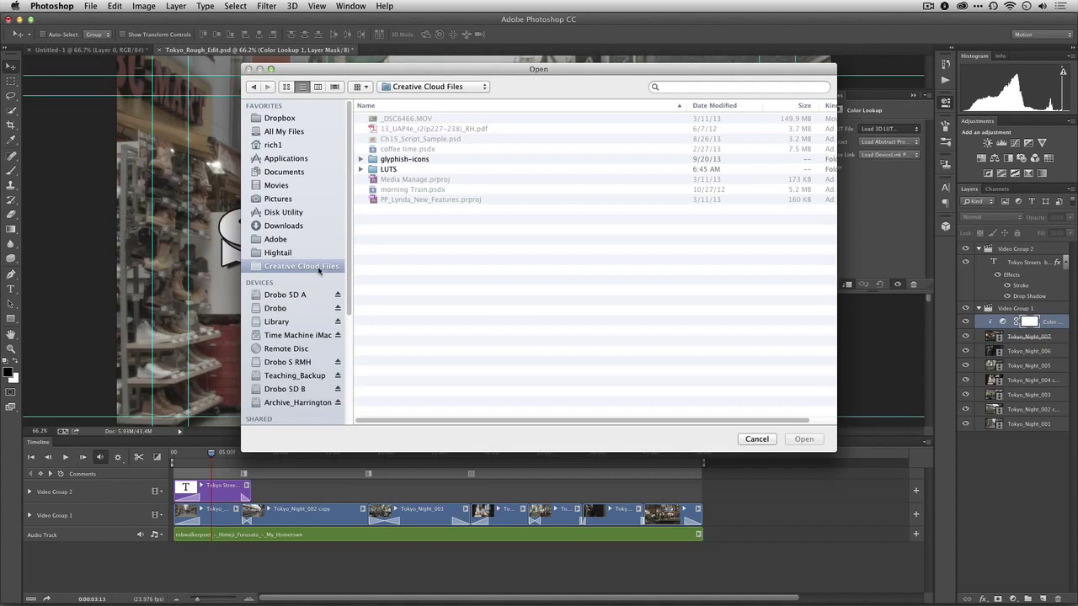
double_click(386, 172)
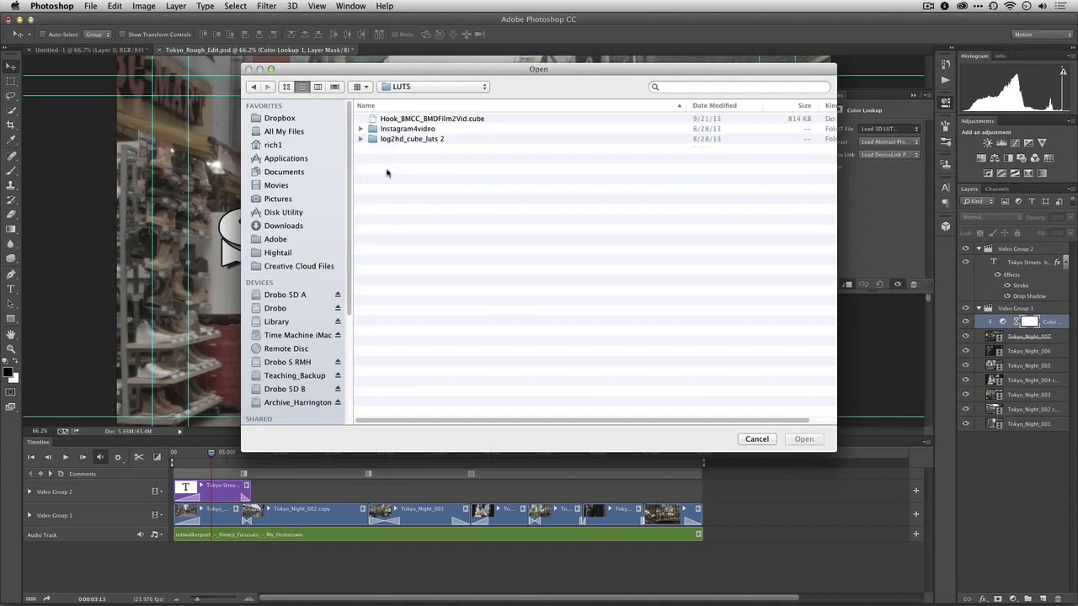
left_click(466, 123)
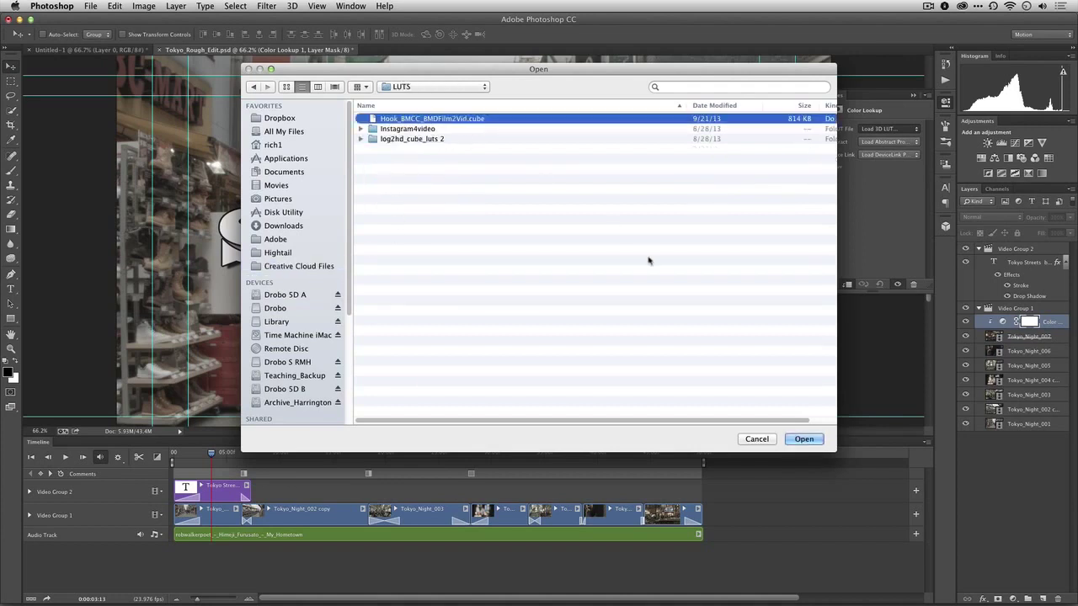
left_click(804, 438)
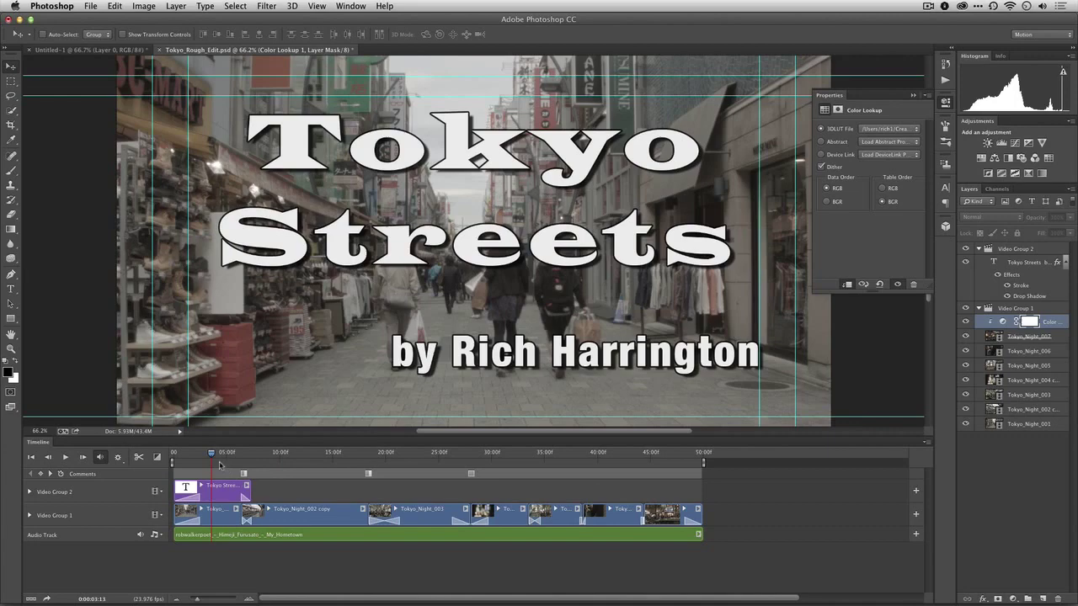
left_click_drag(213, 458, 672, 455)
left_click(966, 323)
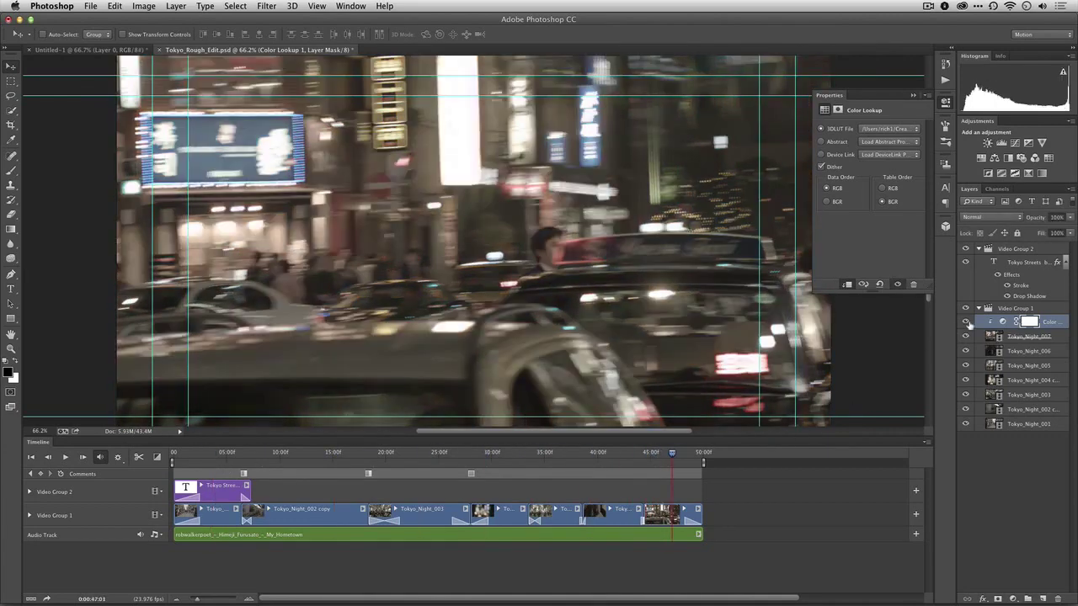
left_click(966, 322)
left_click(967, 323)
left_click(967, 323)
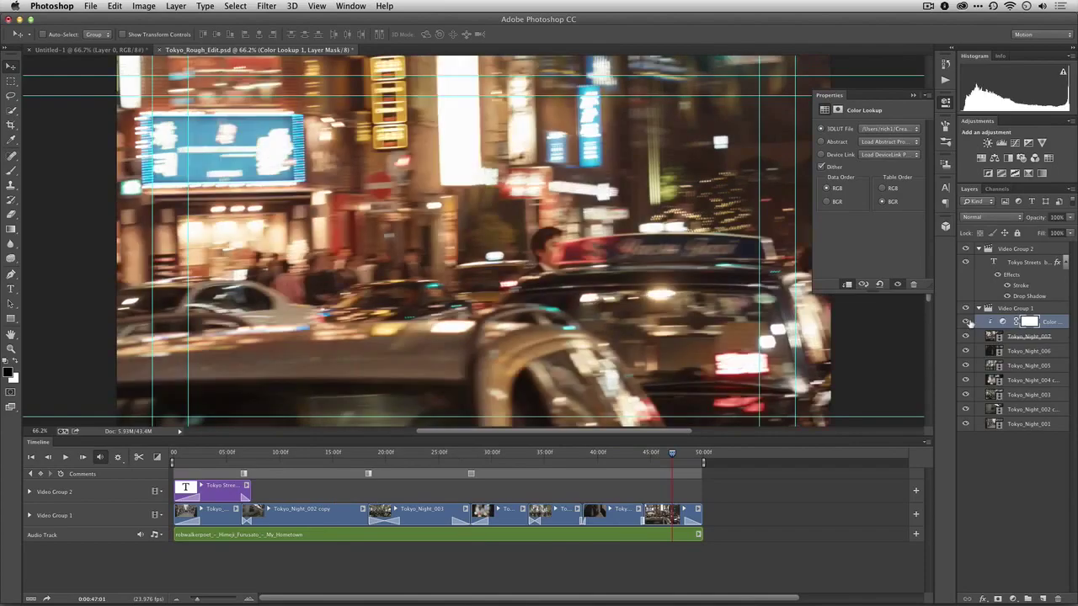
left_click(966, 322)
left_click(967, 323)
left_click_drag(1054, 326, 1019, 331)
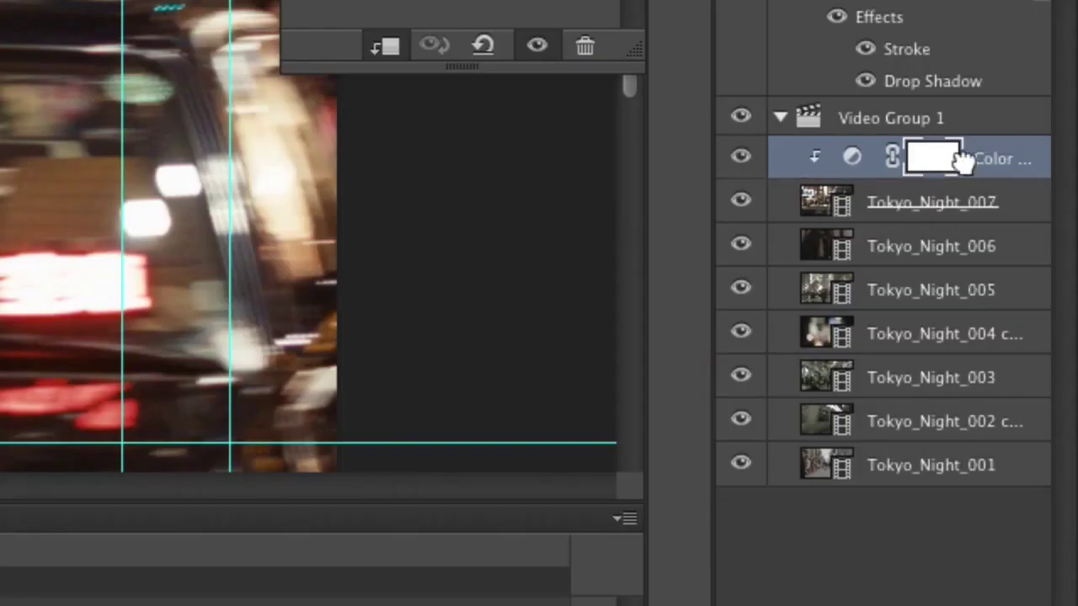
left_click_drag(896, 186, 859, 231)
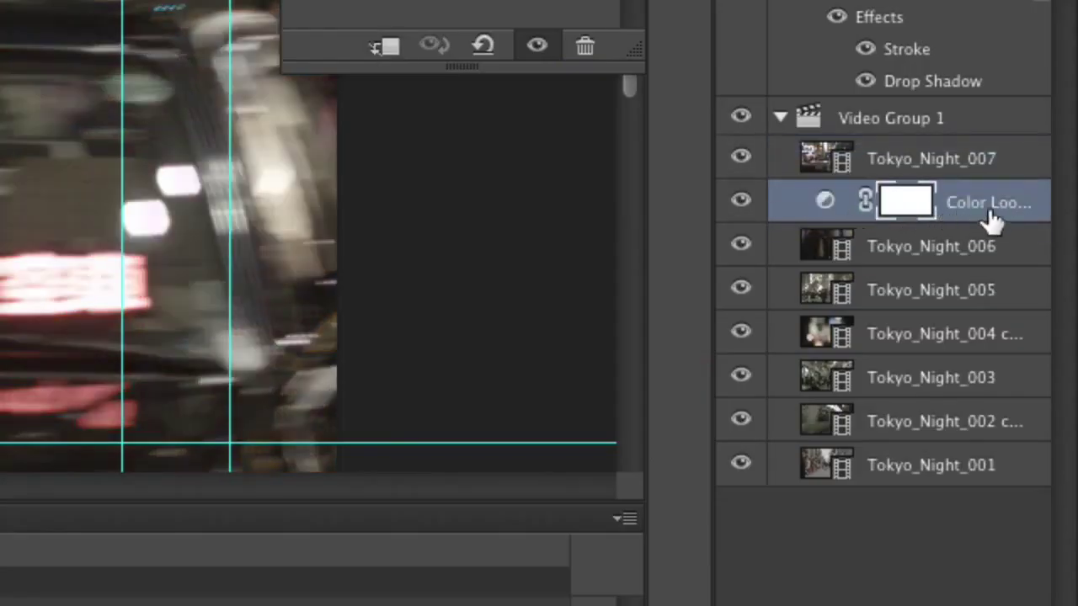
left_click_drag(962, 220, 958, 142)
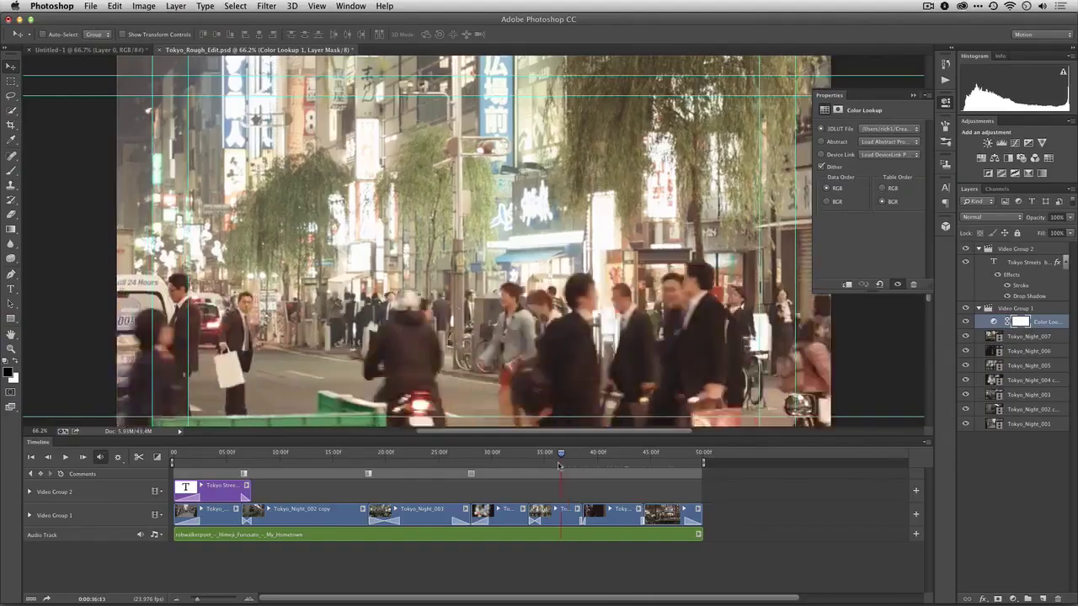
left_click_drag(559, 466, 224, 463)
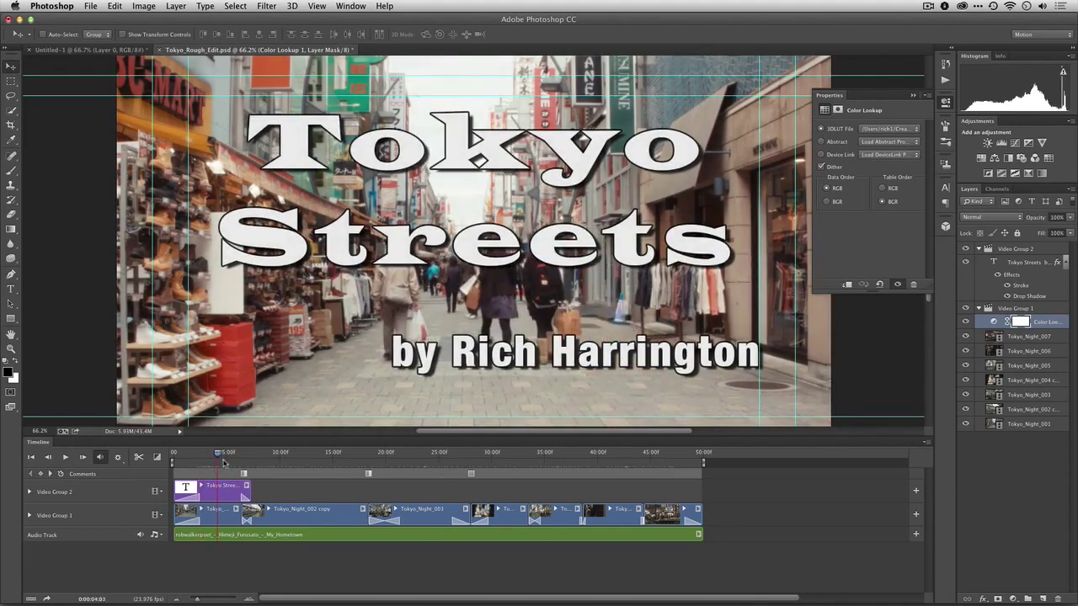
Give Tokyo_Night_001 a Levels layer with black input 3, midtone 1.06 and output white 197
left_click(227, 515)
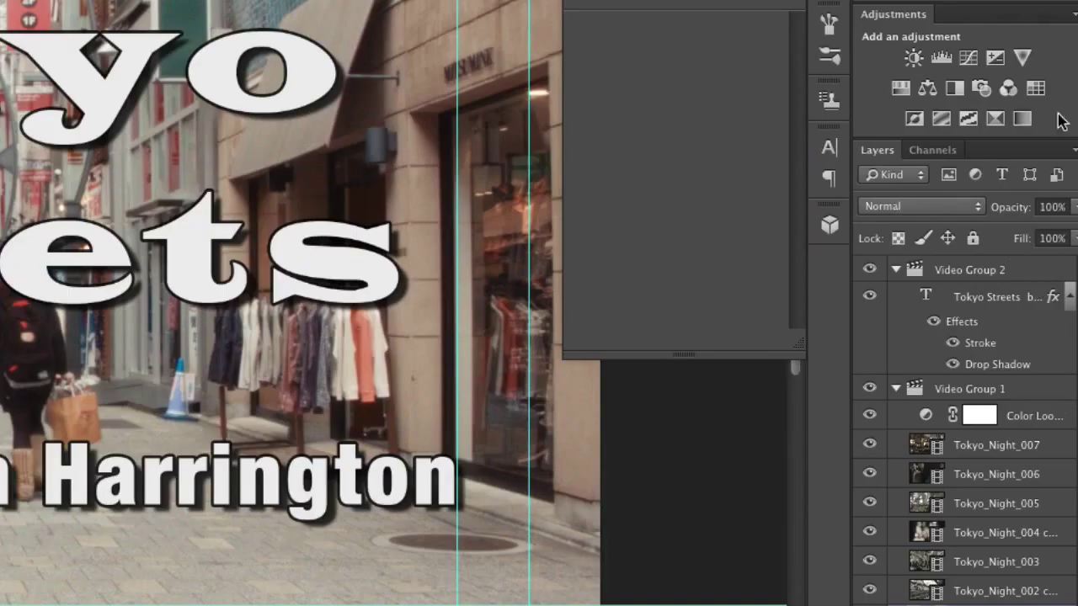
left_click(952, 63)
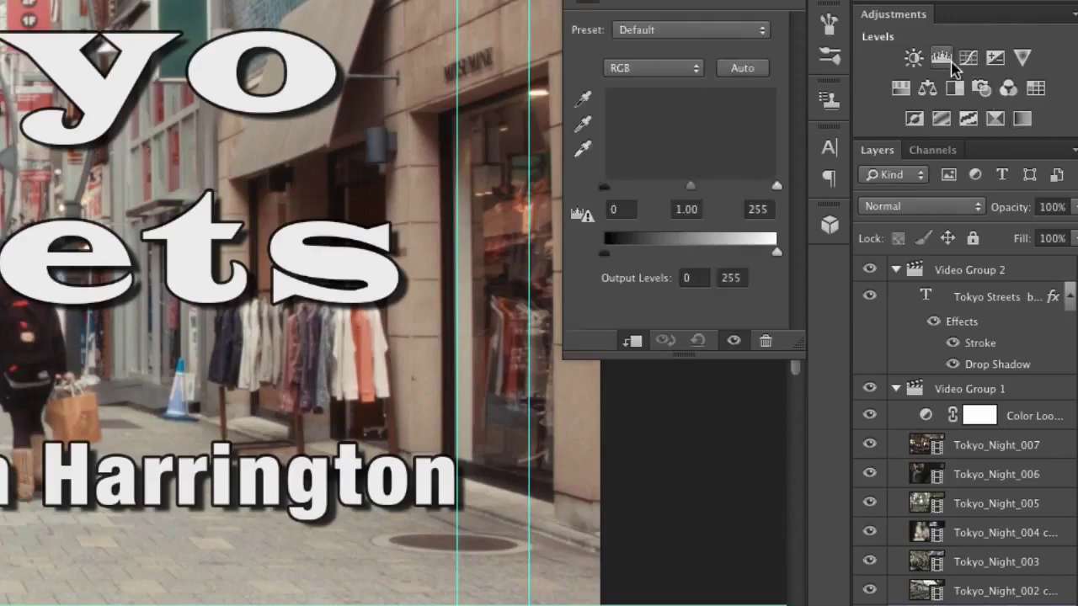
left_click_drag(775, 256, 738, 262)
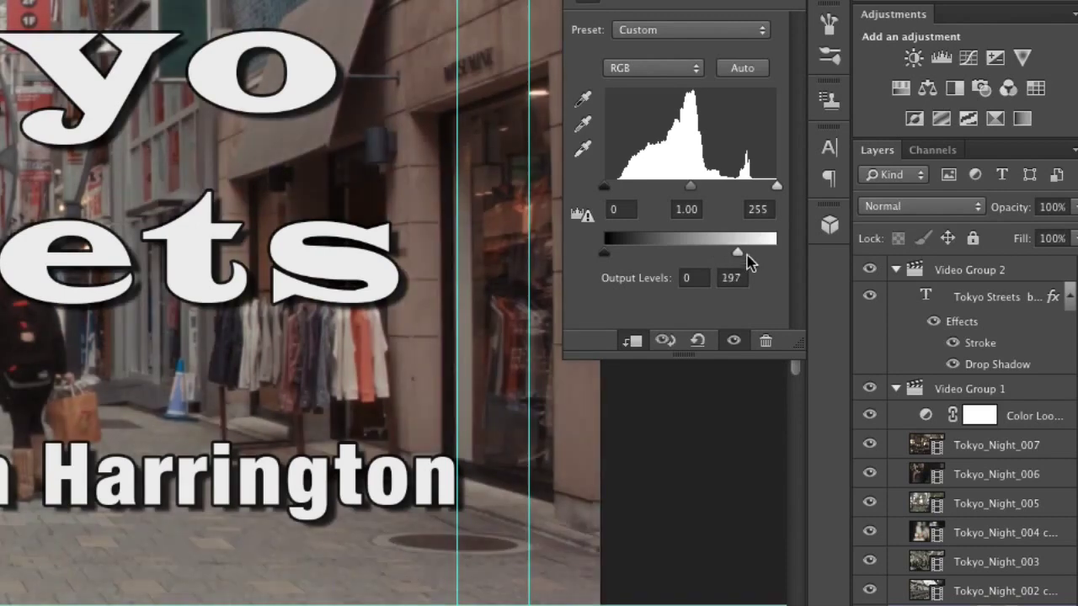
left_click_drag(690, 192, 686, 192)
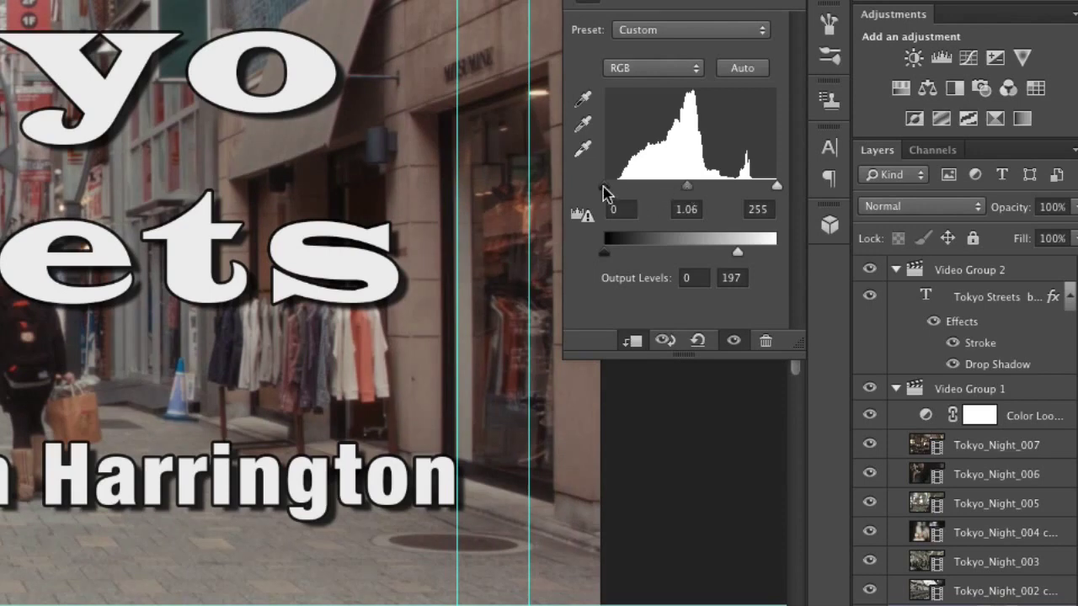
left_click_drag(601, 193, 606, 192)
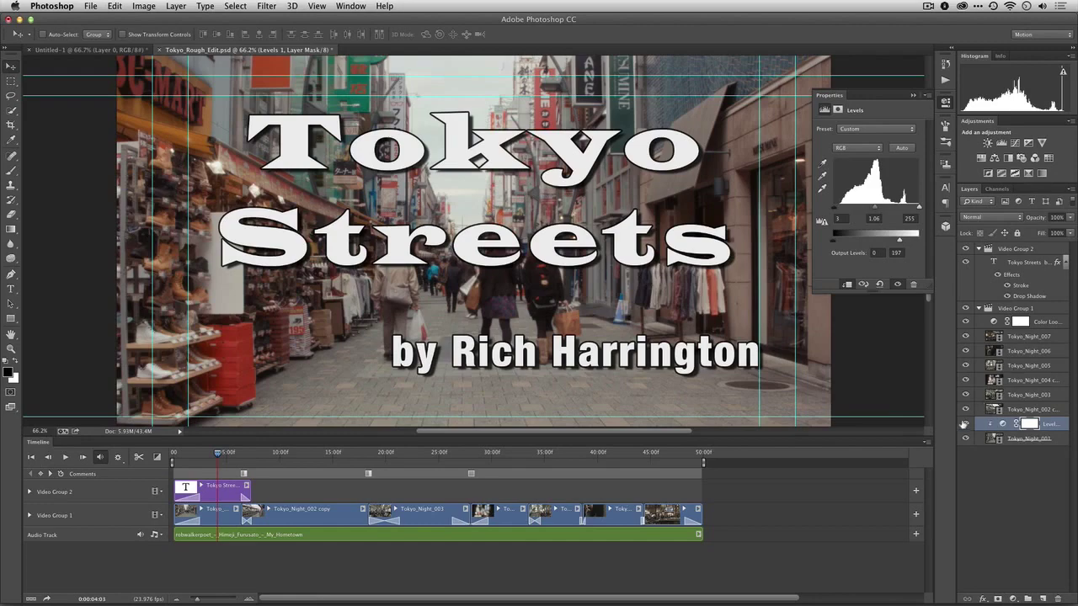
left_click(965, 423)
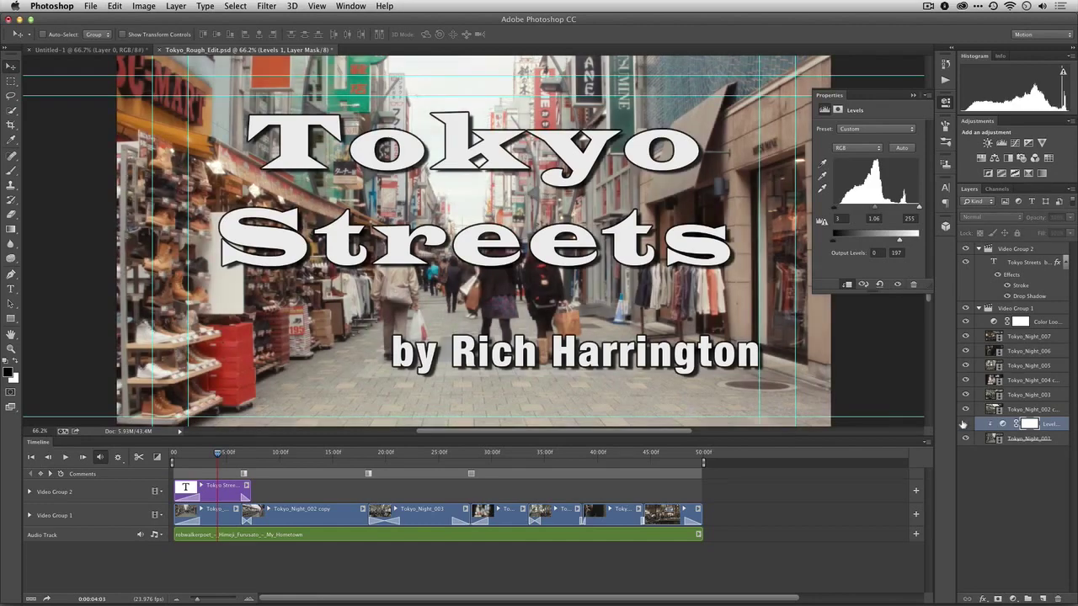
left_click(965, 423)
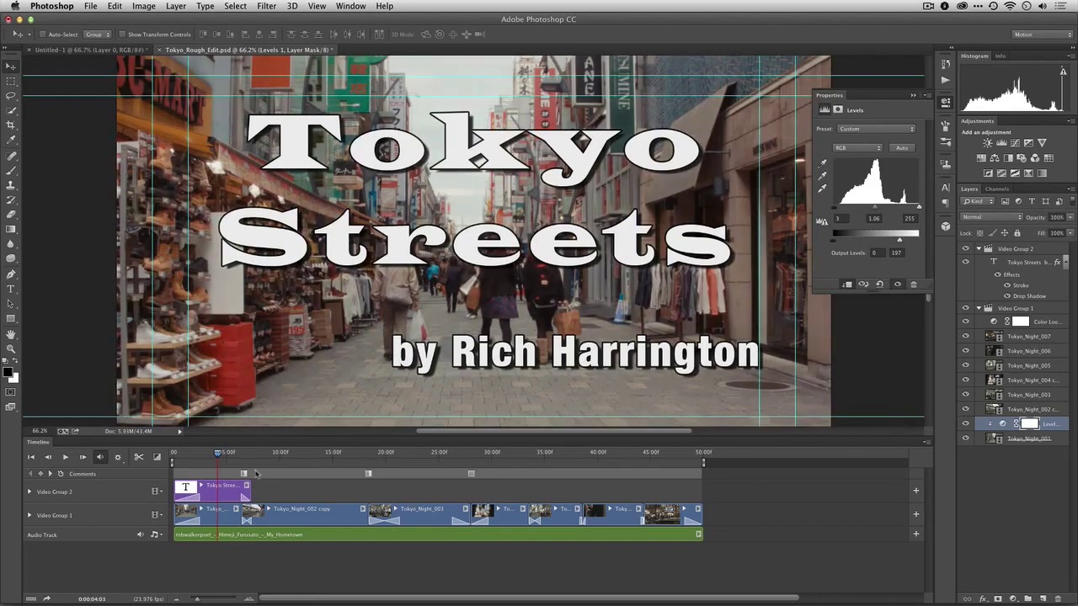
left_click_drag(222, 455, 286, 455)
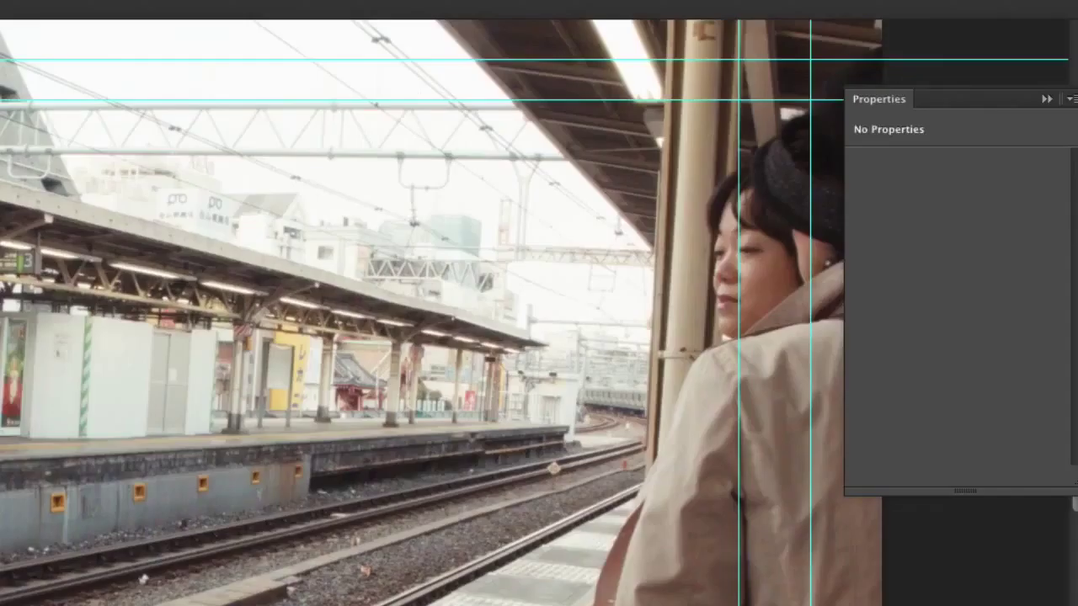
Add a Curves layer to the platform clip that darkens the sky and lifts the face's midtones
left_click(1014, 142)
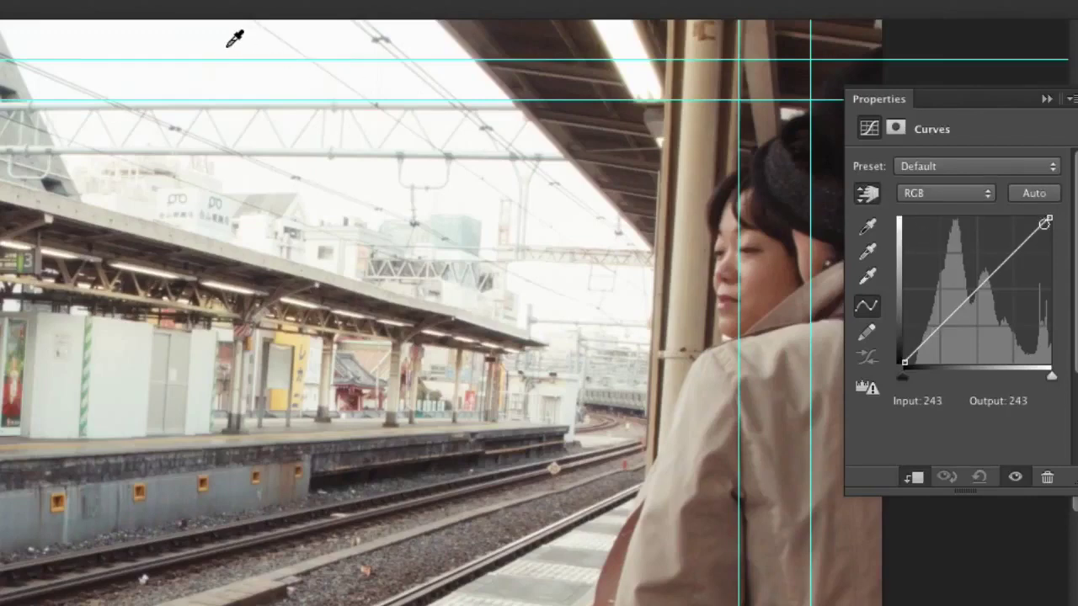
left_click_drag(234, 38, 208, 131)
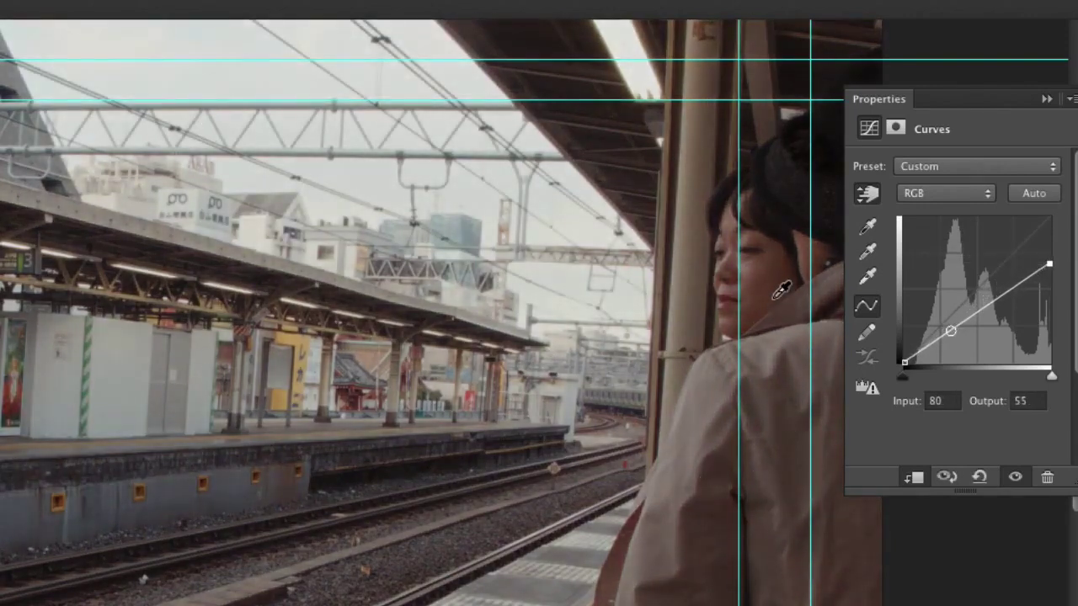
left_click_drag(781, 291, 782, 268)
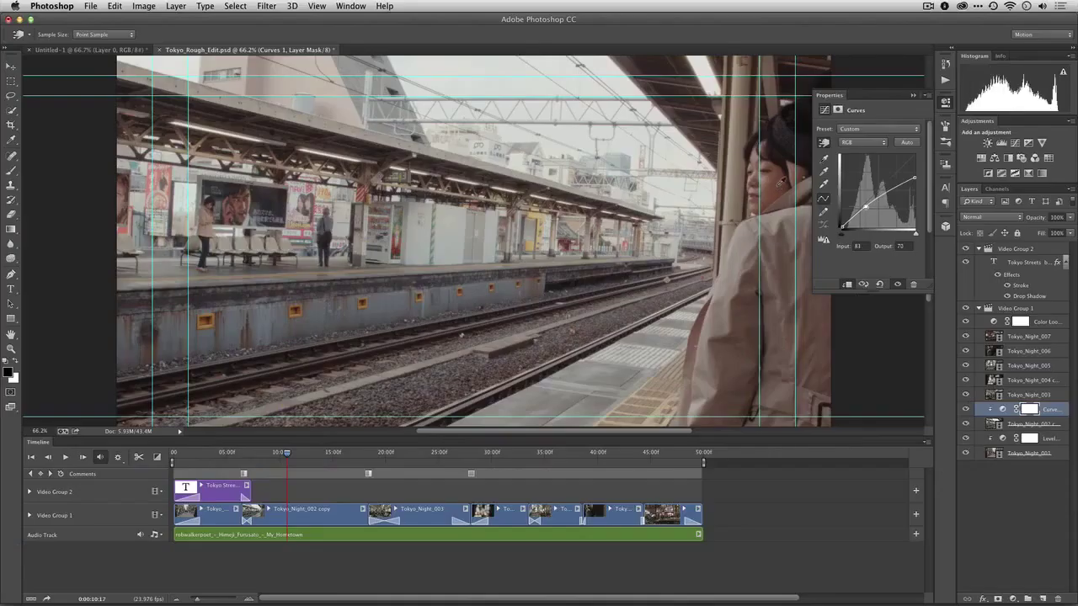
left_click(965, 410)
left_click(966, 410)
left_click_drag(287, 454, 418, 453)
left_click(421, 513)
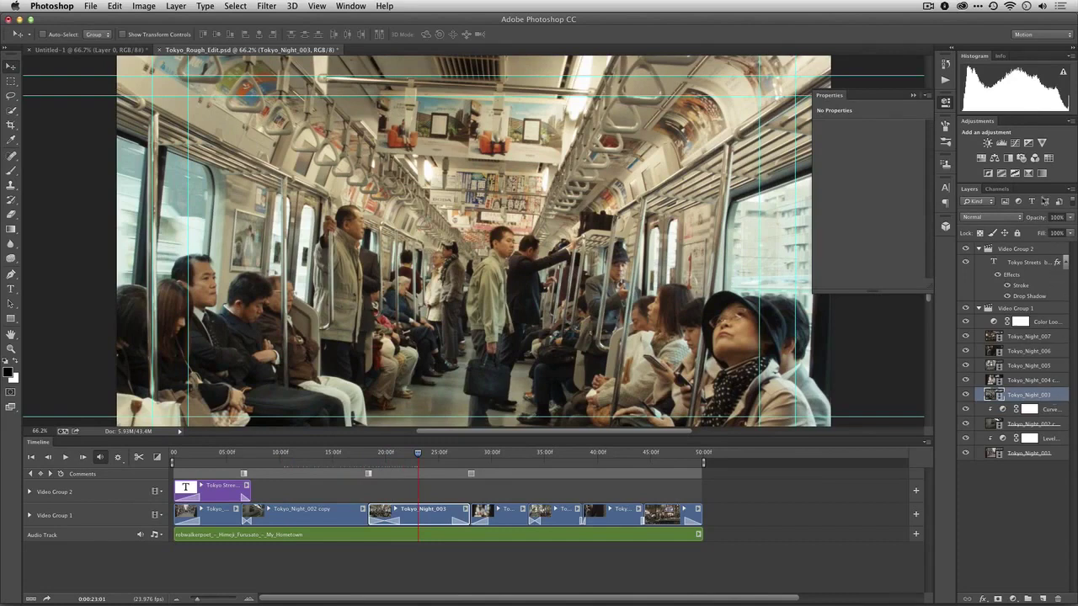
Give the subway clip a Levels layer with per-channel auto contrast, snapped neutral midtones and midtone 1.08
left_click(1001, 143)
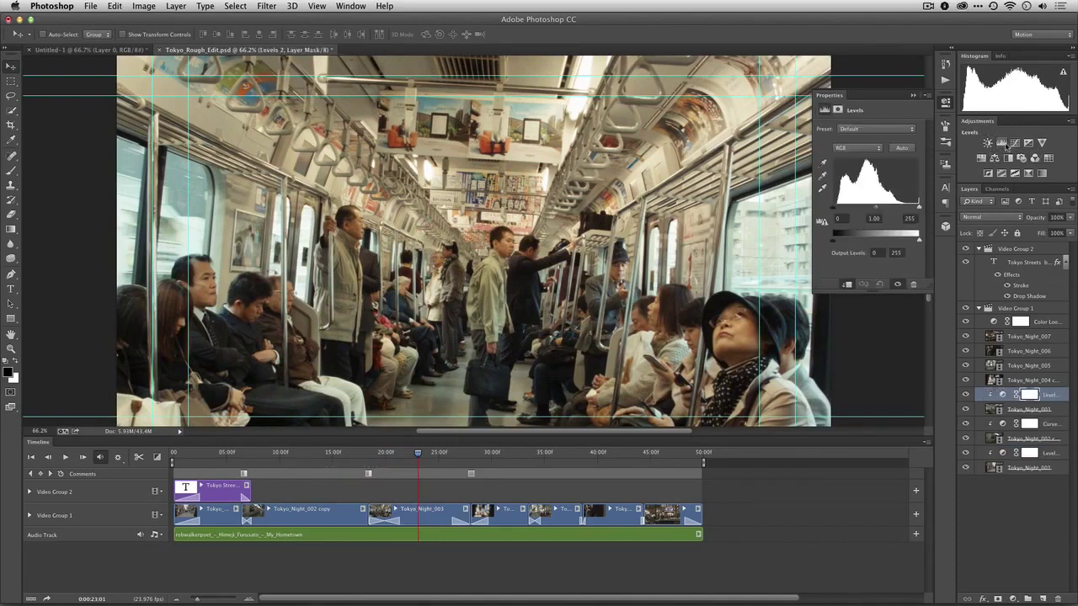
left_click(901, 149, "alt")
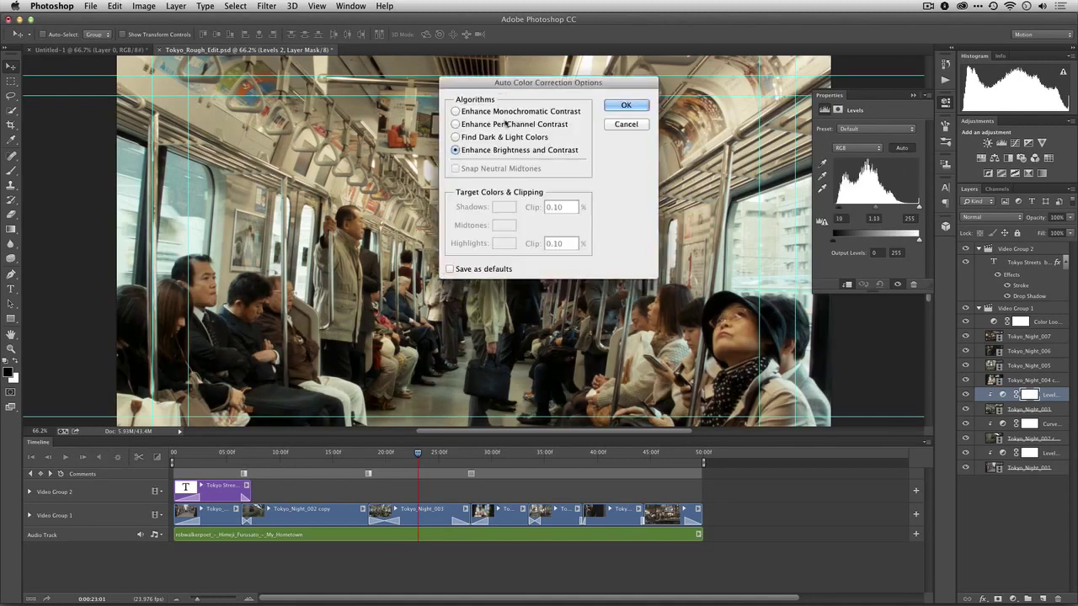
left_click(507, 125)
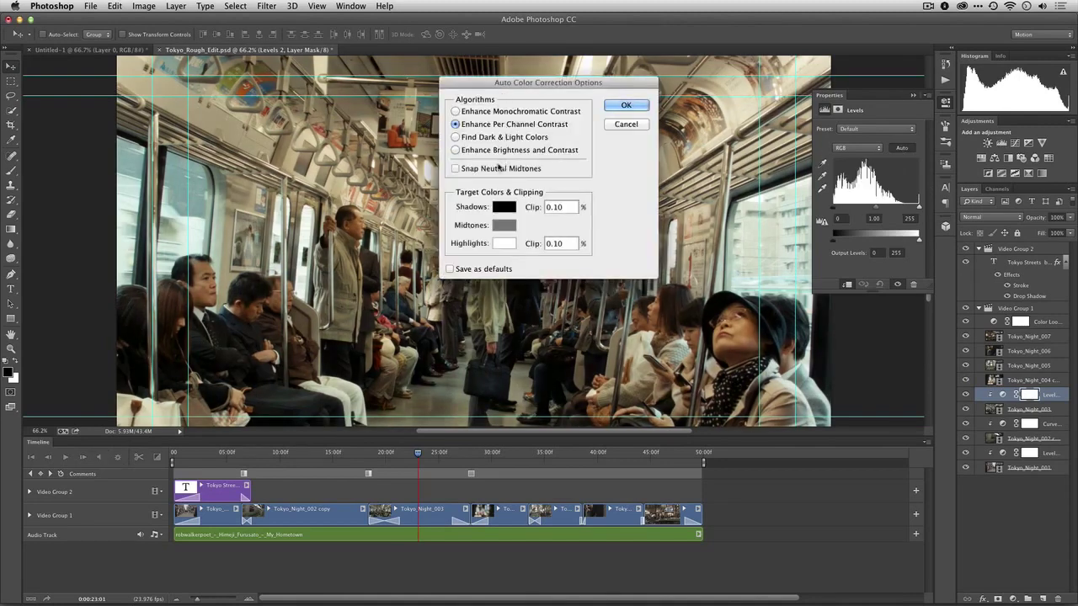
left_click(488, 169)
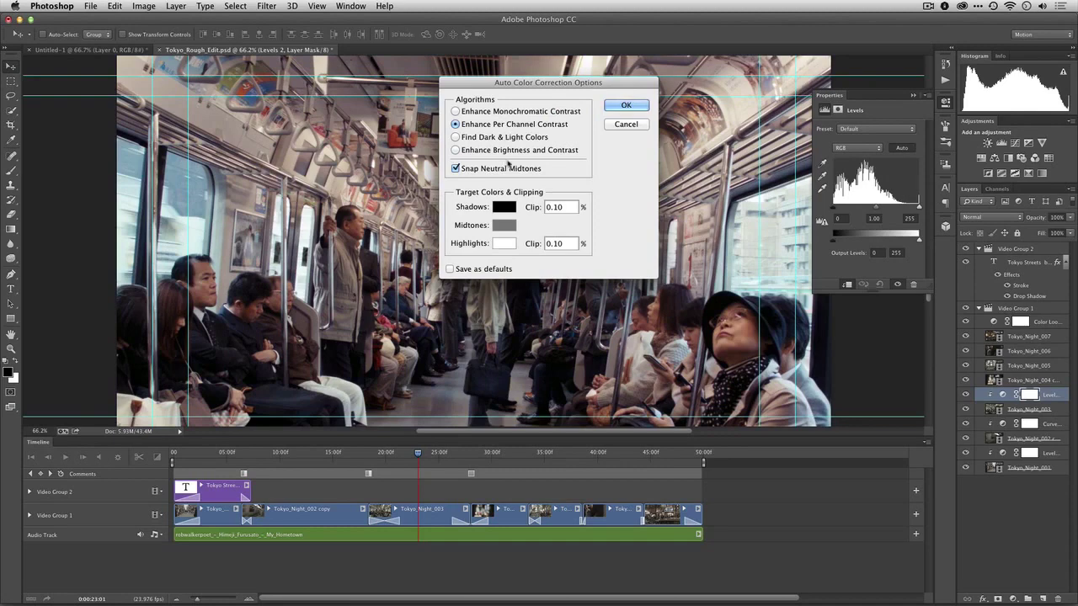
left_click(621, 105)
left_click_drag(876, 209, 874, 209)
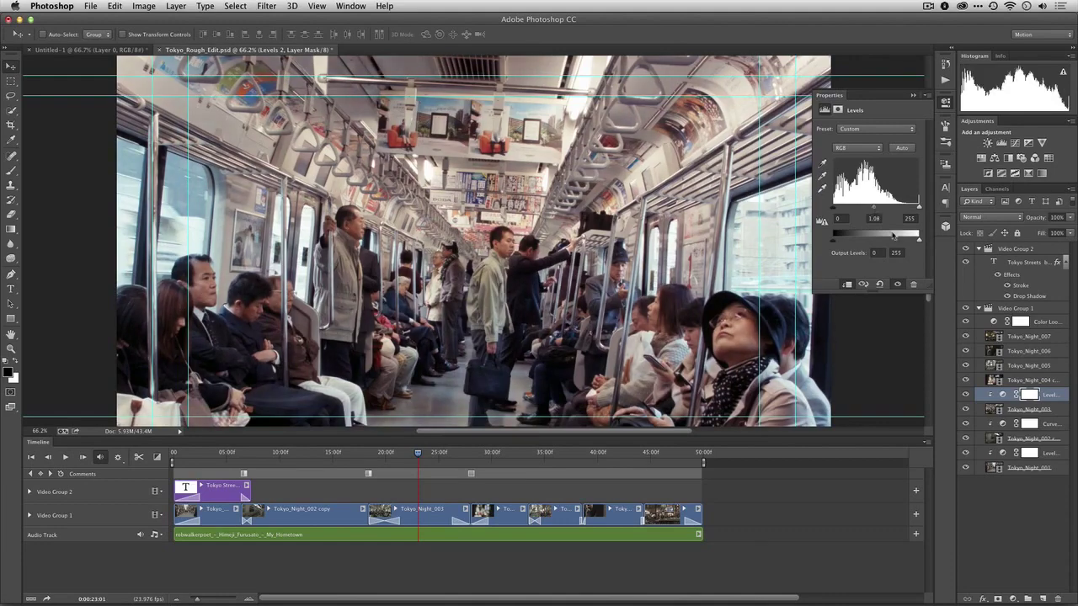
left_click_drag(419, 457, 507, 462)
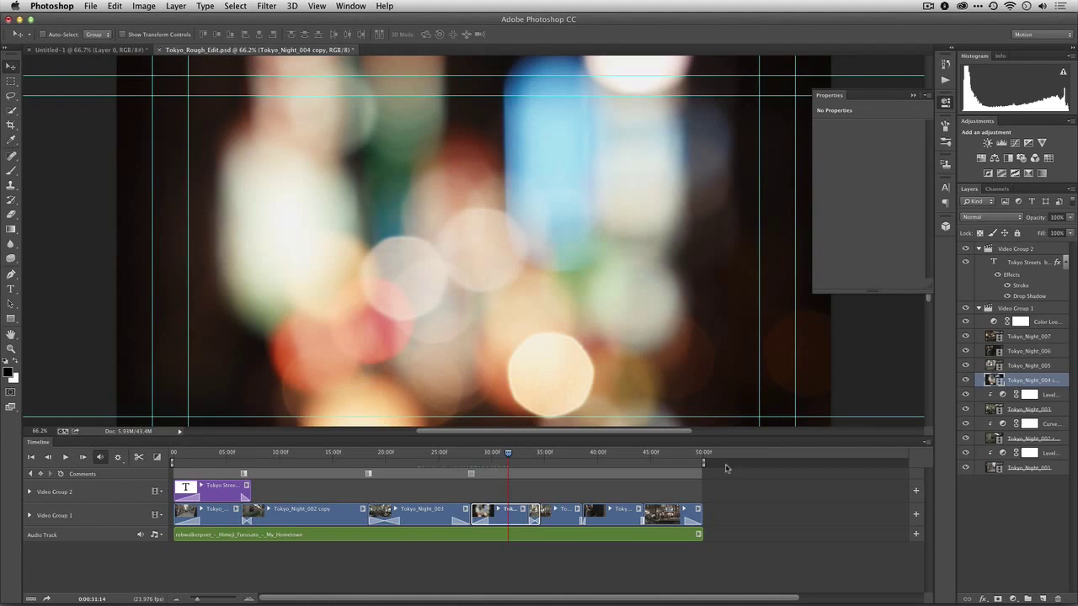
Add a clipped Curves 2 layer to the bokeh clip, pulling in the black point and adding on-image points
left_click(1015, 142)
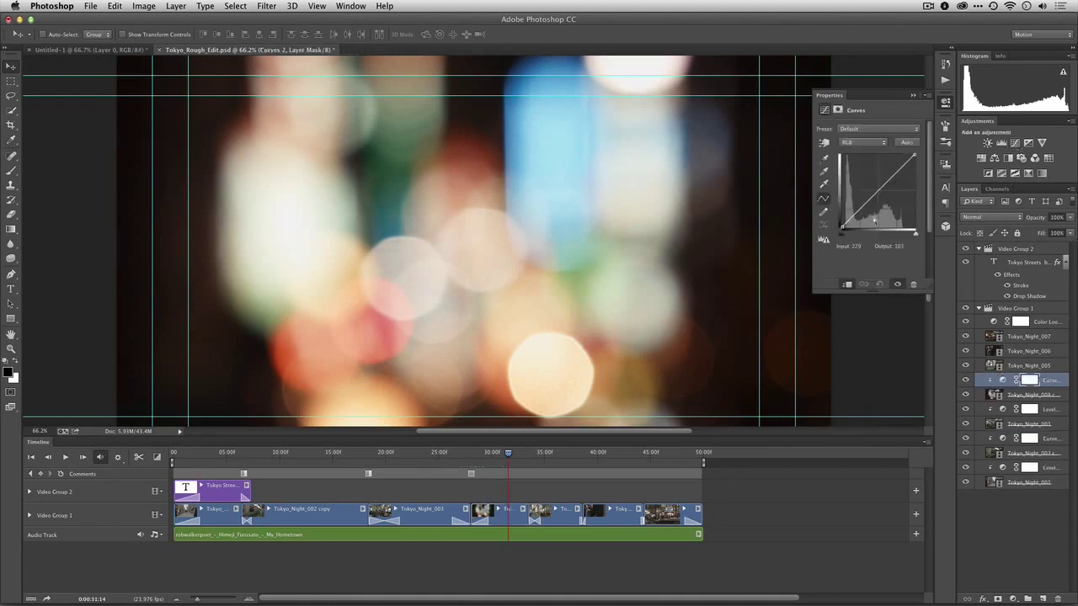
left_click_drag(839, 236, 848, 221)
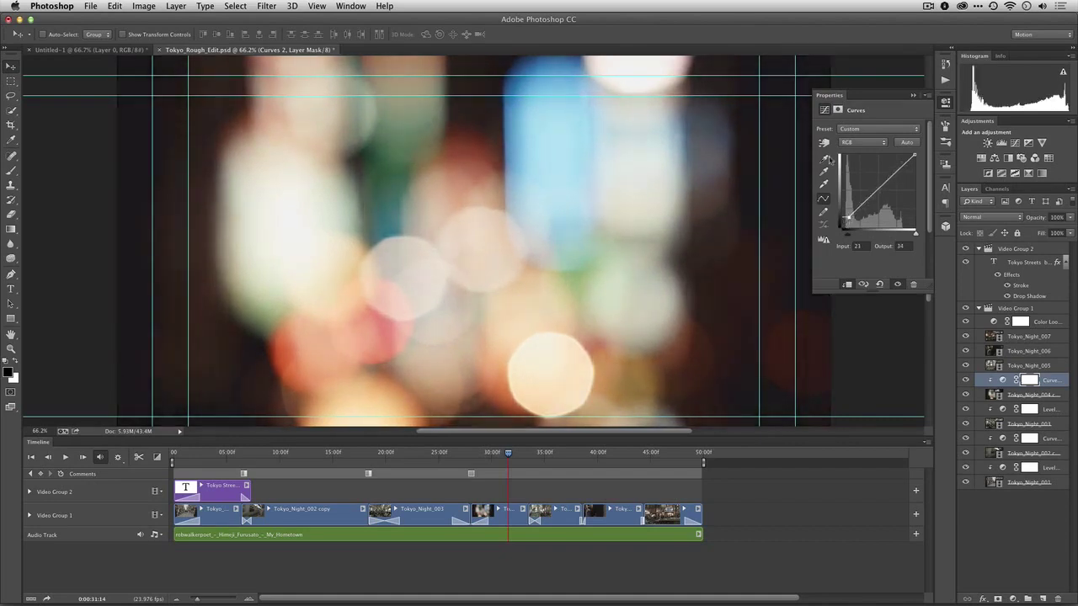
left_click(824, 143)
left_click_drag(722, 149, 720, 156)
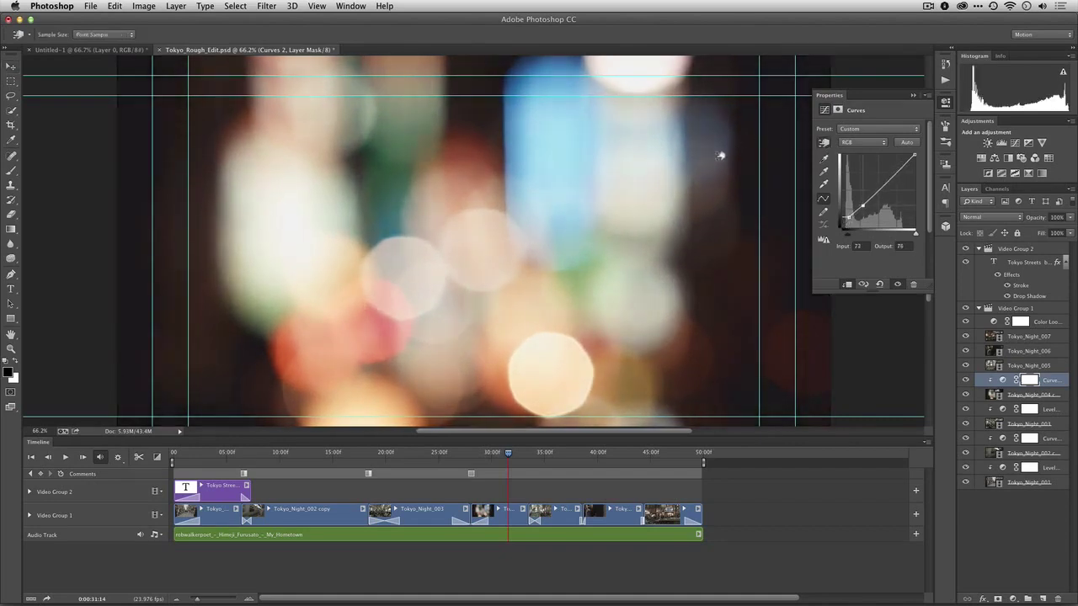
mouse_move(645, 155)
left_mouse_down()
mouse_move(643, 137)
mouse_move(651, 157)
left_mouse_up()
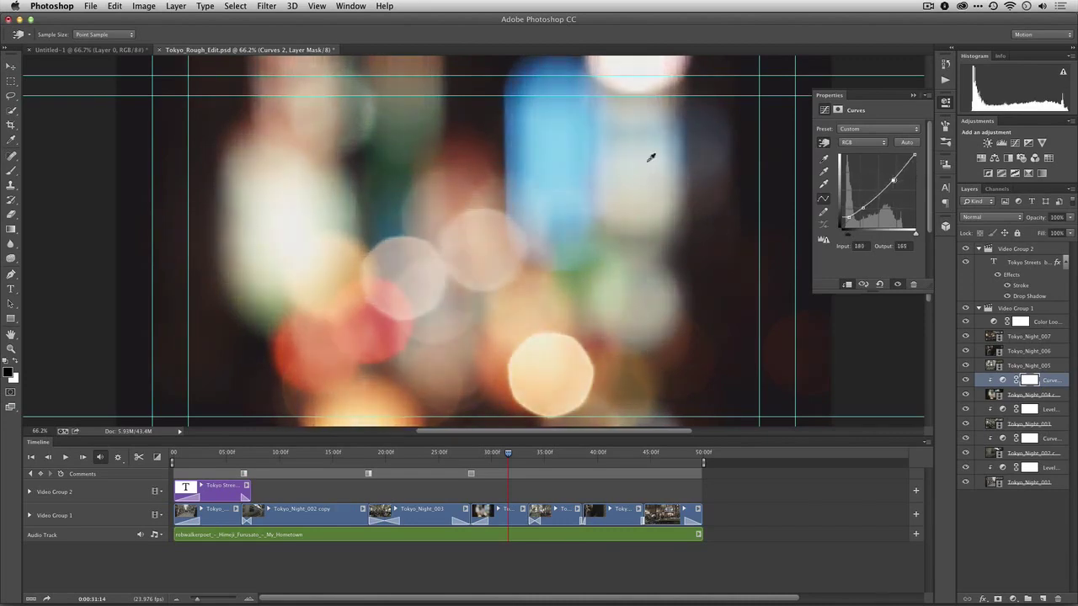
mouse_move(694, 360)
left_mouse_down()
mouse_move(694, 341)
mouse_move(694, 360)
left_mouse_up()
left_click_drag(505, 453, 550, 454)
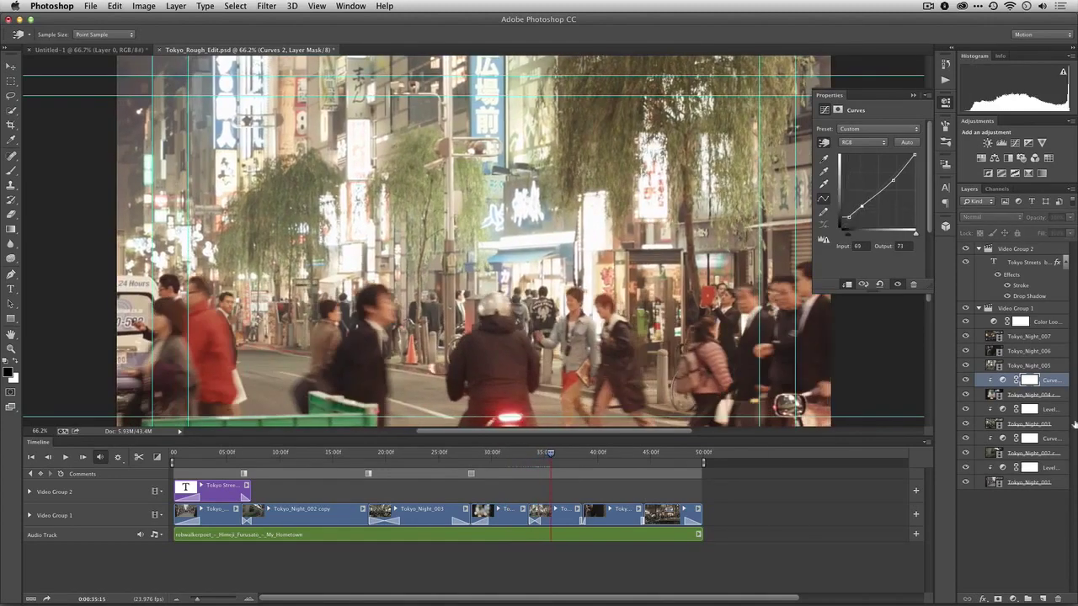
Add a Curves layer to Tokyo_Night_005 using auto per-channel contrast with snapped neutral midtones
left_click(1046, 368)
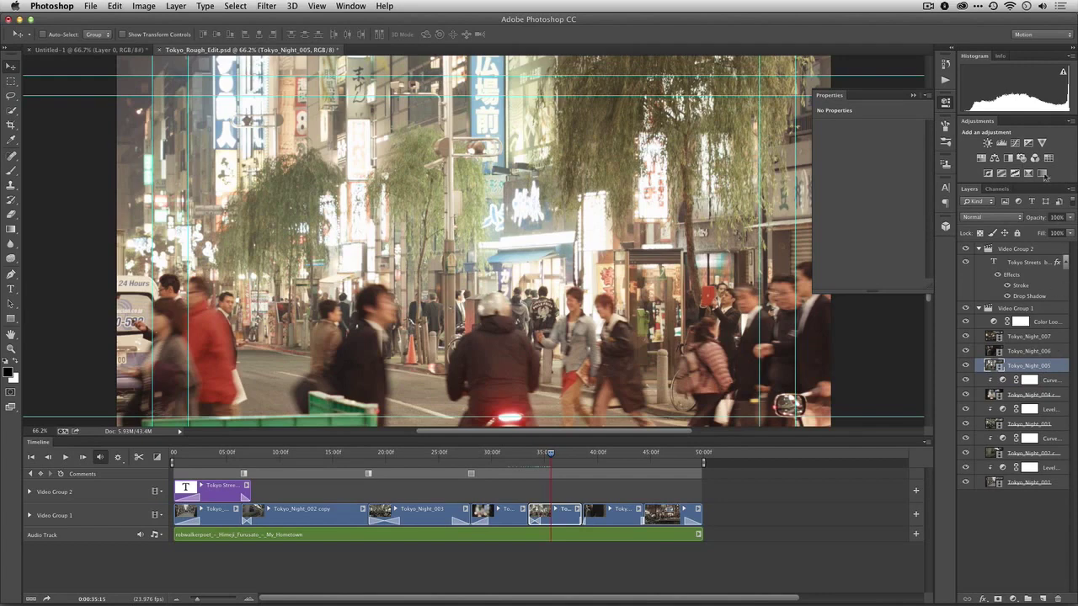
left_click(1015, 144)
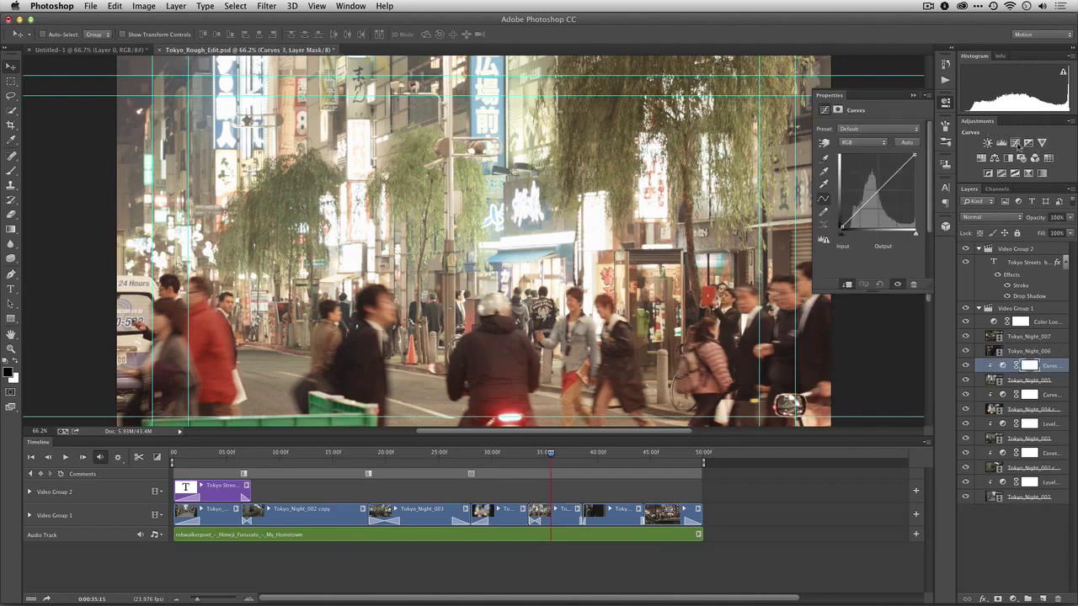
left_click(903, 143, "alt")
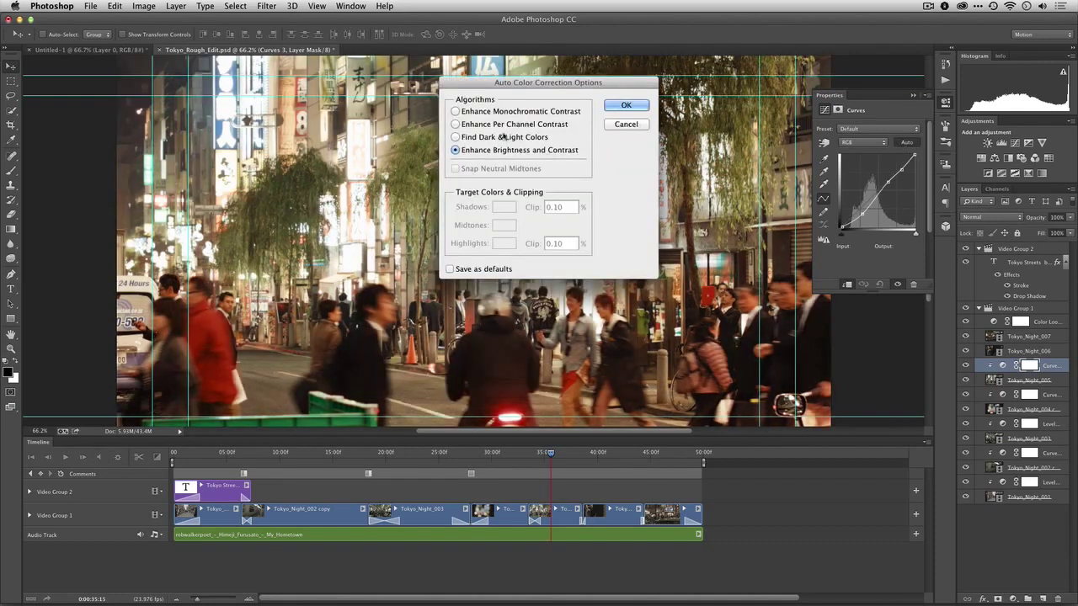
left_click(491, 124)
left_click(489, 169)
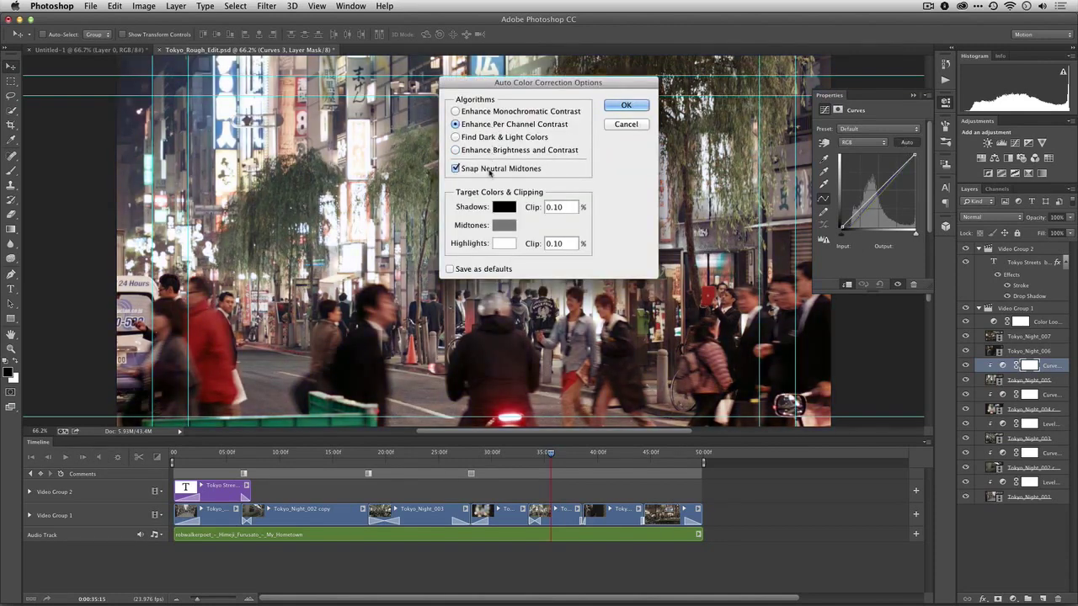
left_click(494, 169)
left_click(495, 169)
left_click(626, 104)
Sample the black point from the image with the Curves eyedroppers
left_click(824, 167)
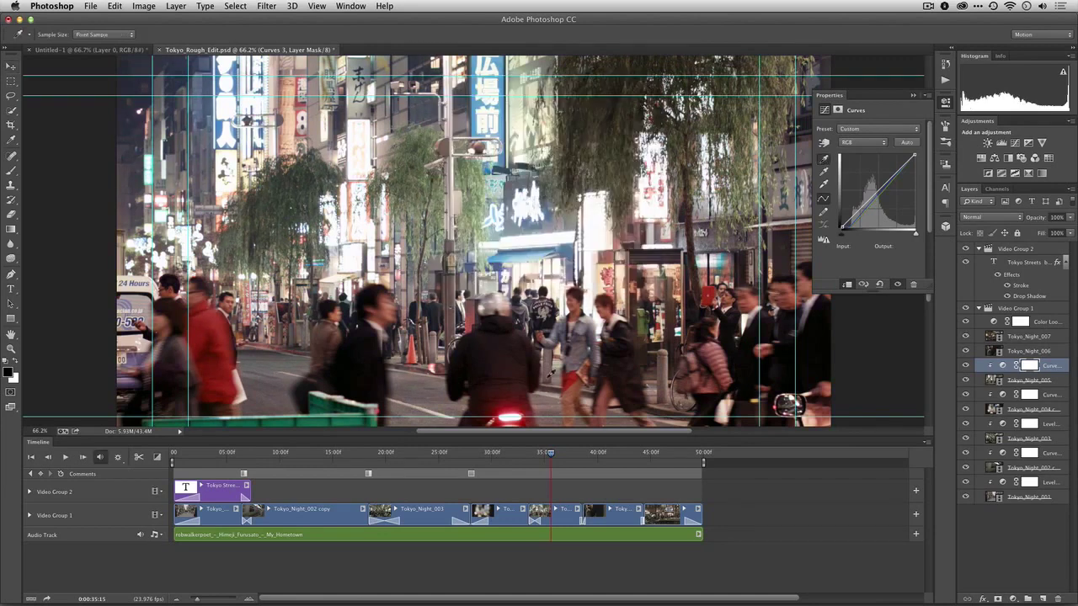
left_click(367, 355)
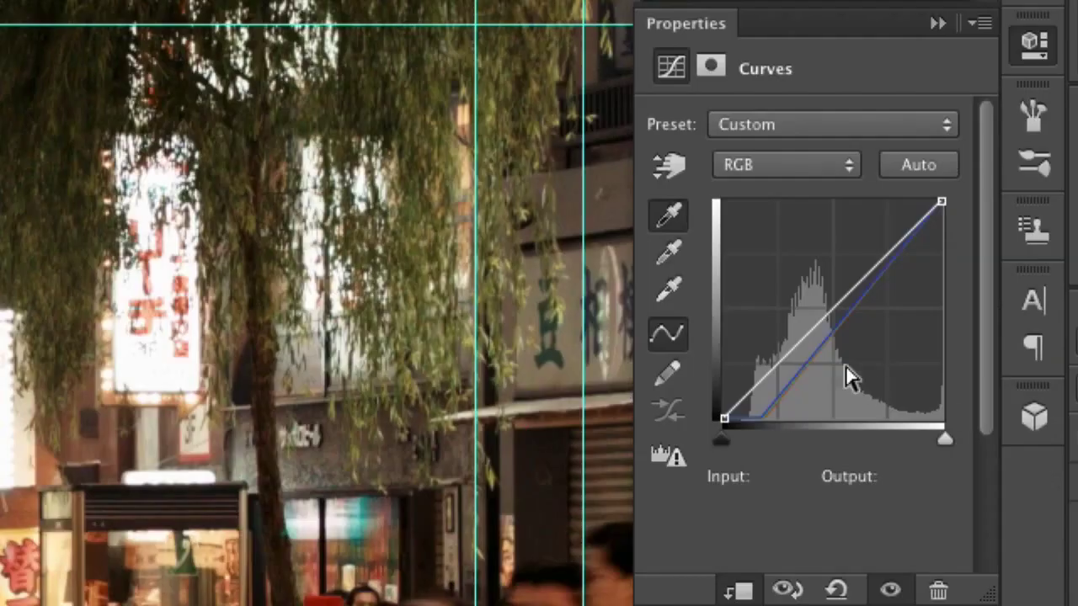
left_click(825, 185)
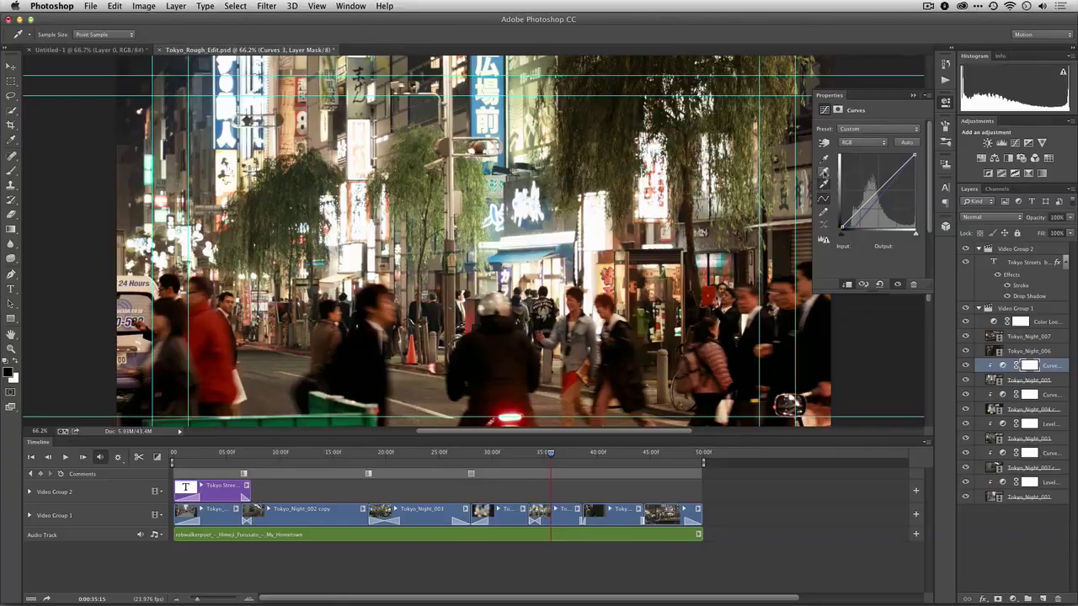
left_click(824, 170)
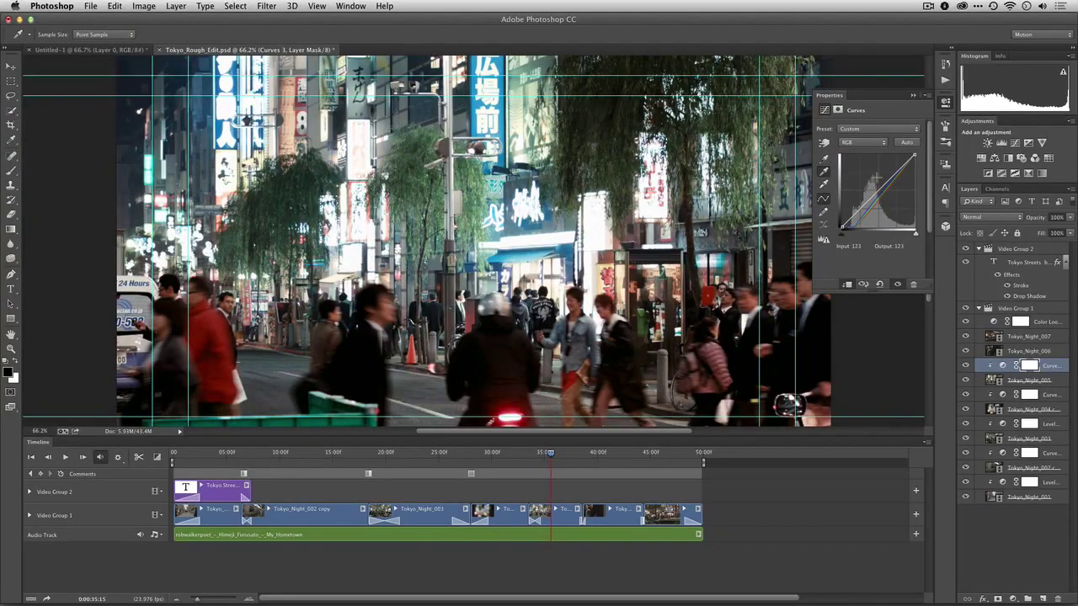
Tweak the red, green and blue channel curves to warm the street clip
left_click(864, 143)
left_click(864, 154)
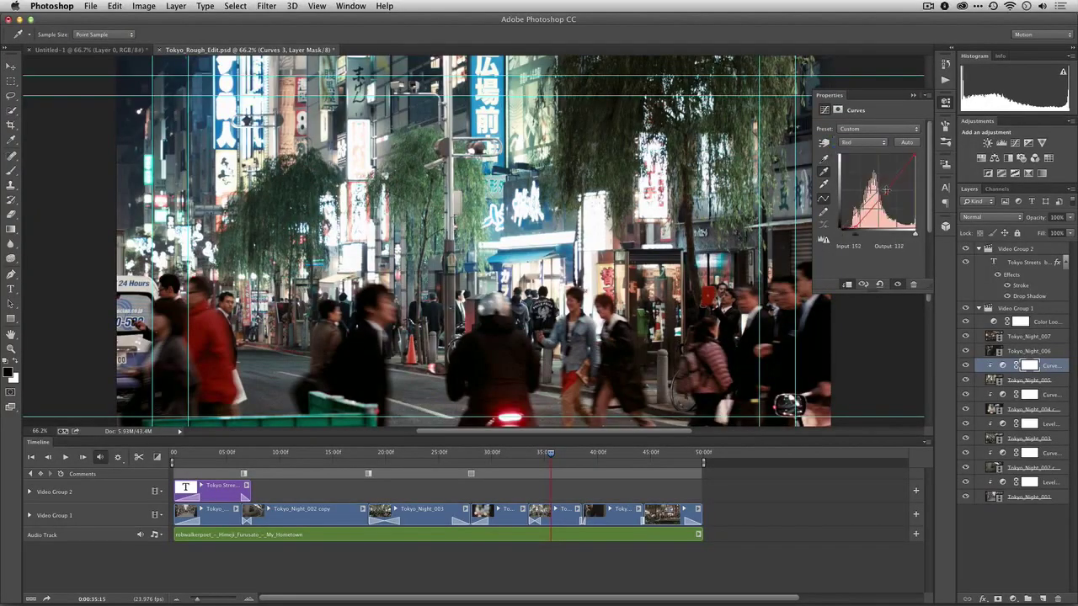
left_click_drag(886, 191, 883, 195)
left_click_drag(856, 233, 851, 234)
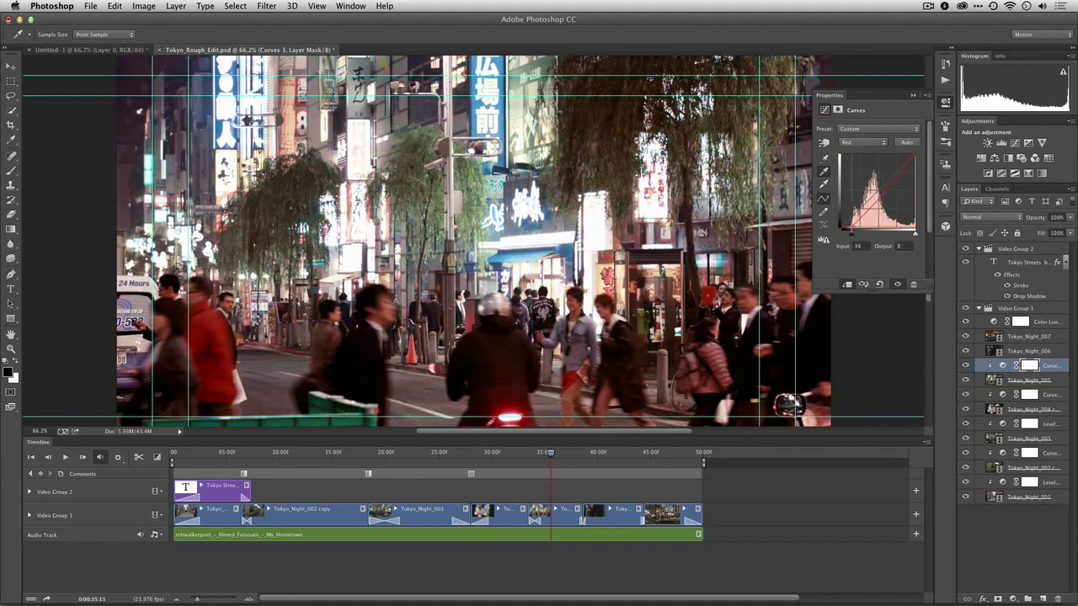
left_click(862, 142)
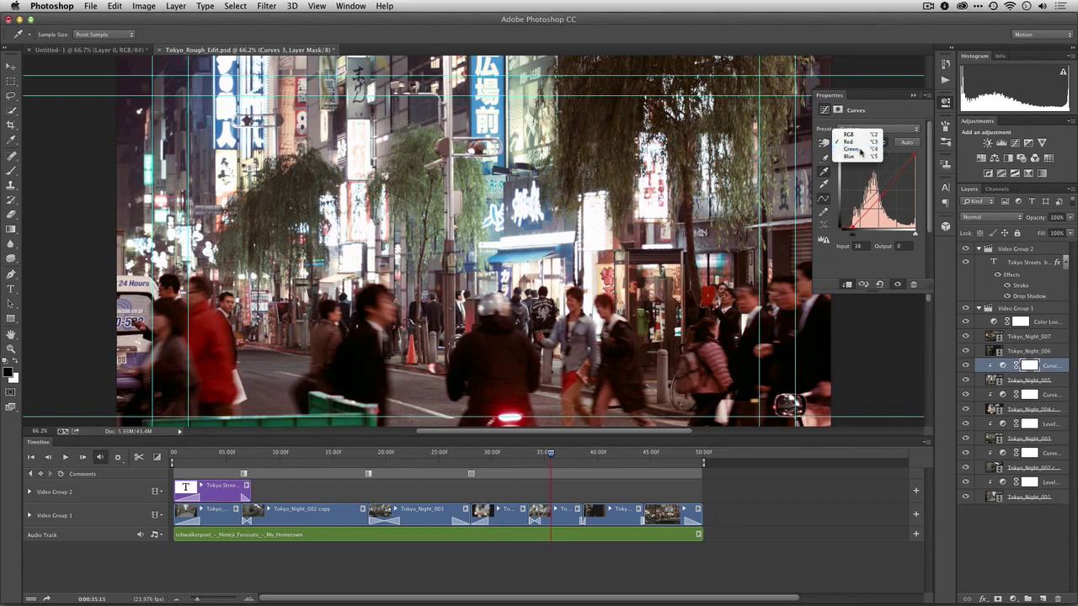
left_click(861, 153)
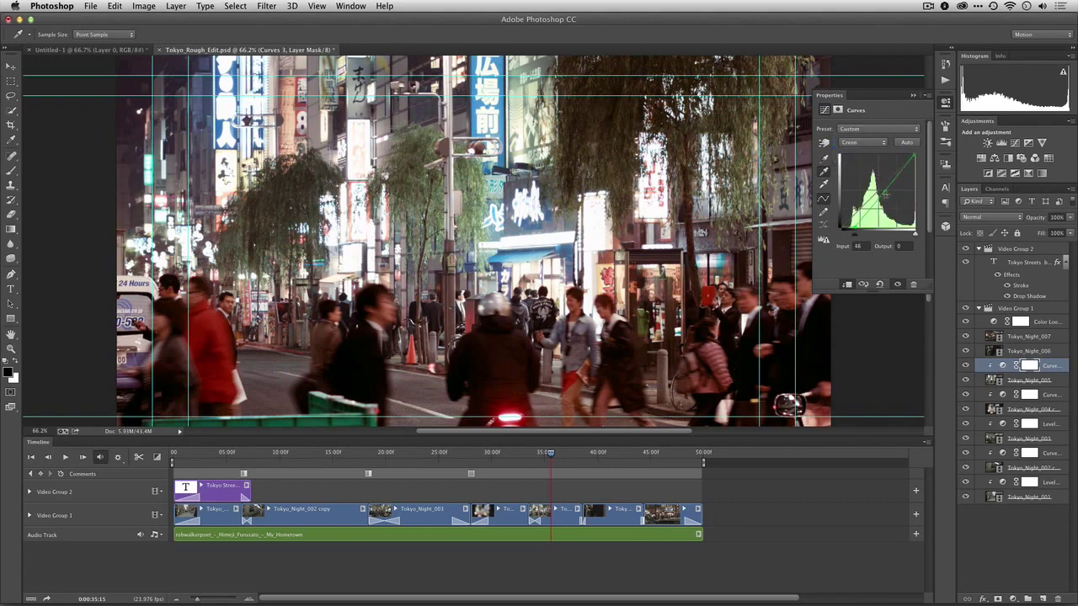
left_click(862, 142)
left_click(861, 154)
left_click_drag(852, 228, 849, 226)
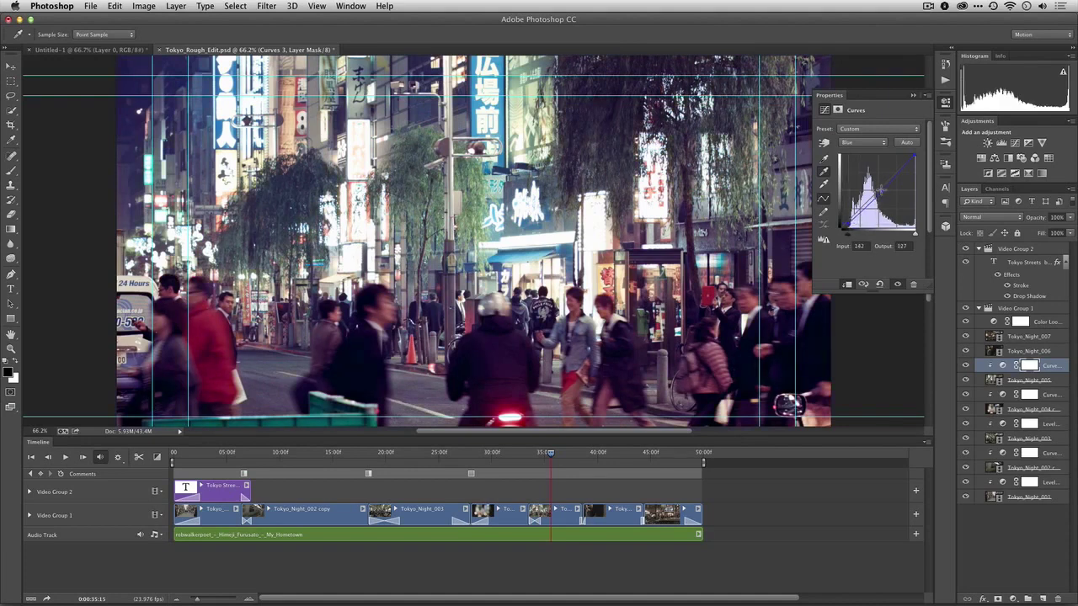
left_click_drag(880, 192, 883, 192)
left_click_drag(544, 455, 600, 457)
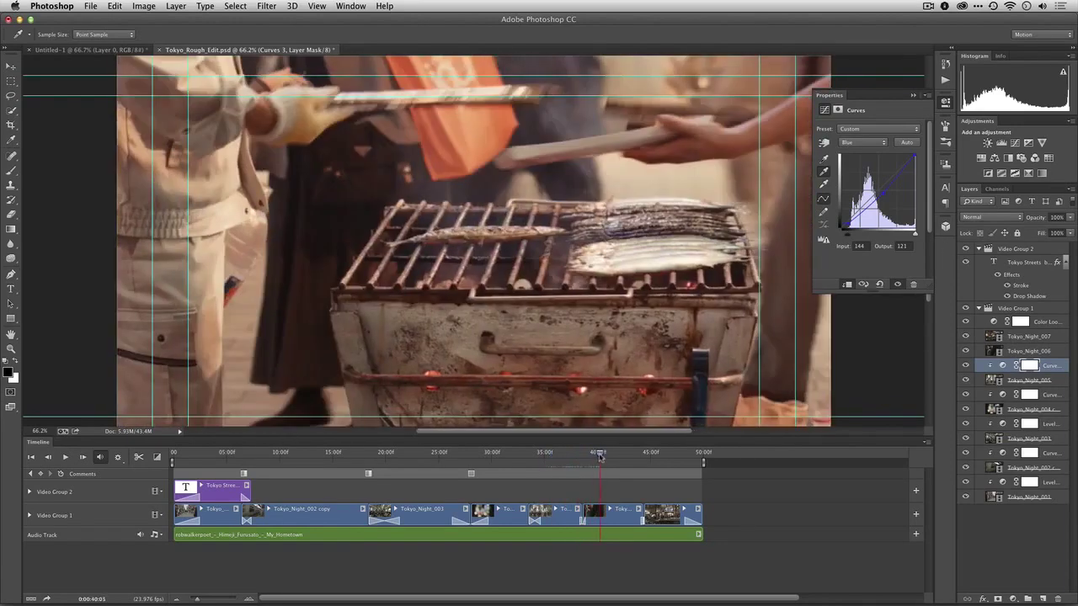
Duplicate the Curves layer as Curves 3 copy, move it above Tokyo_Night_006 and clip it
left_click(616, 516)
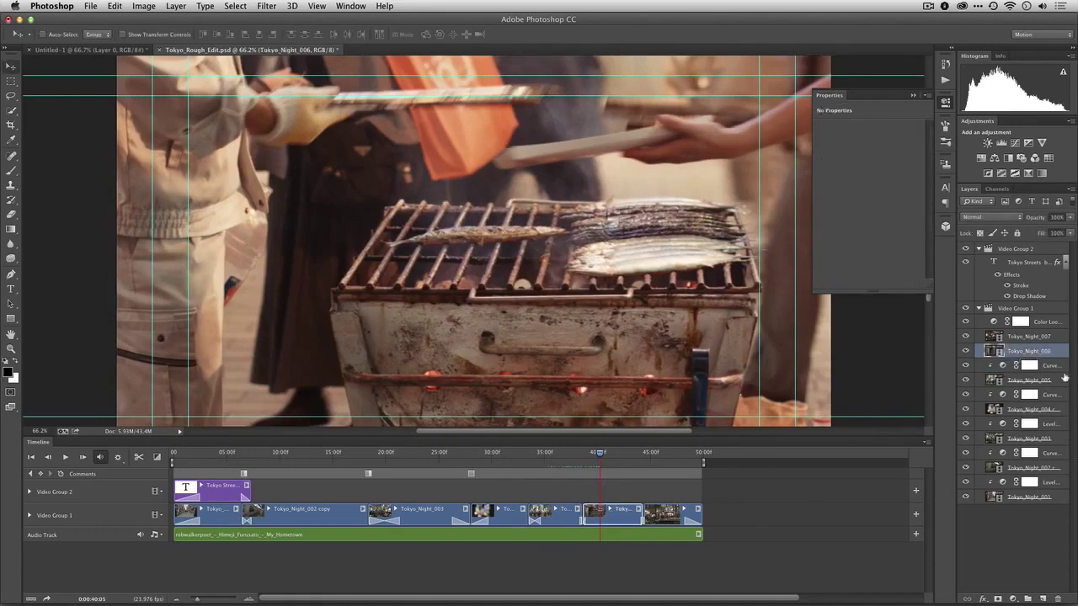
left_click(1055, 368)
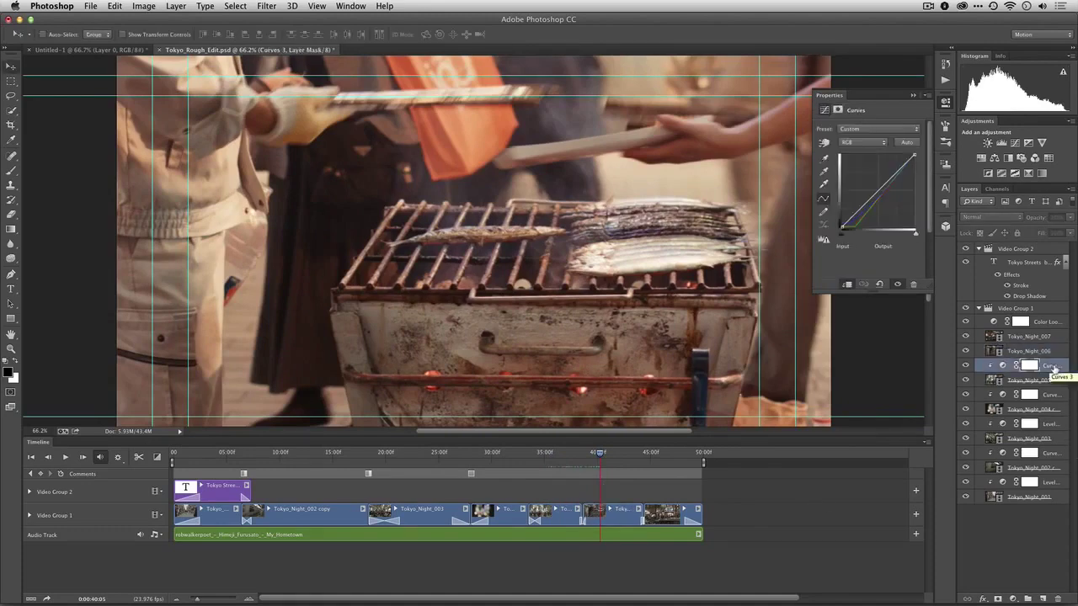
right_click(1055, 368)
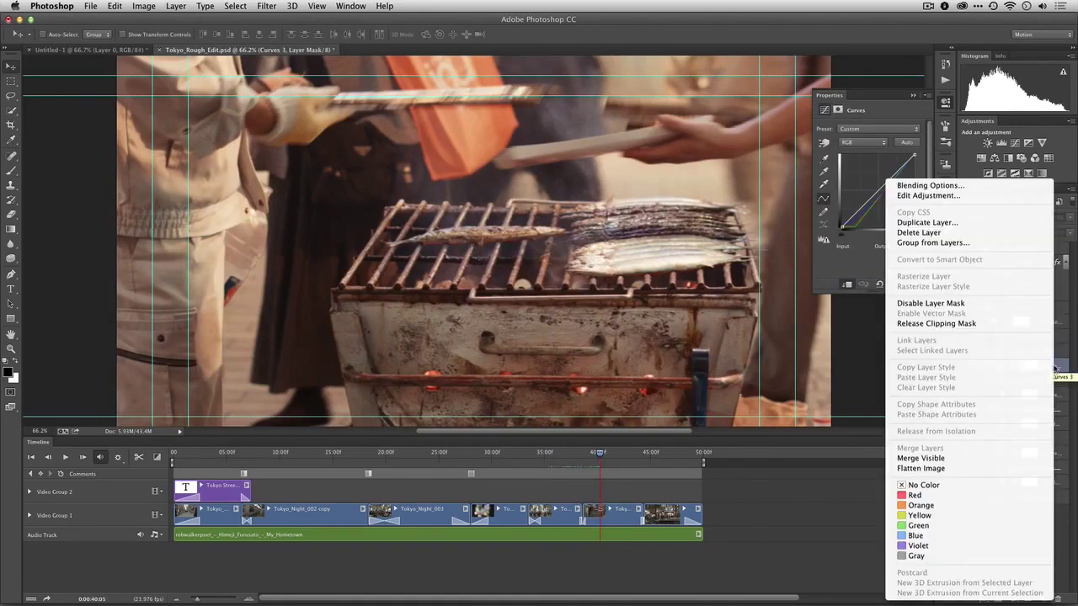
left_click(980, 224)
left_click(473, 159)
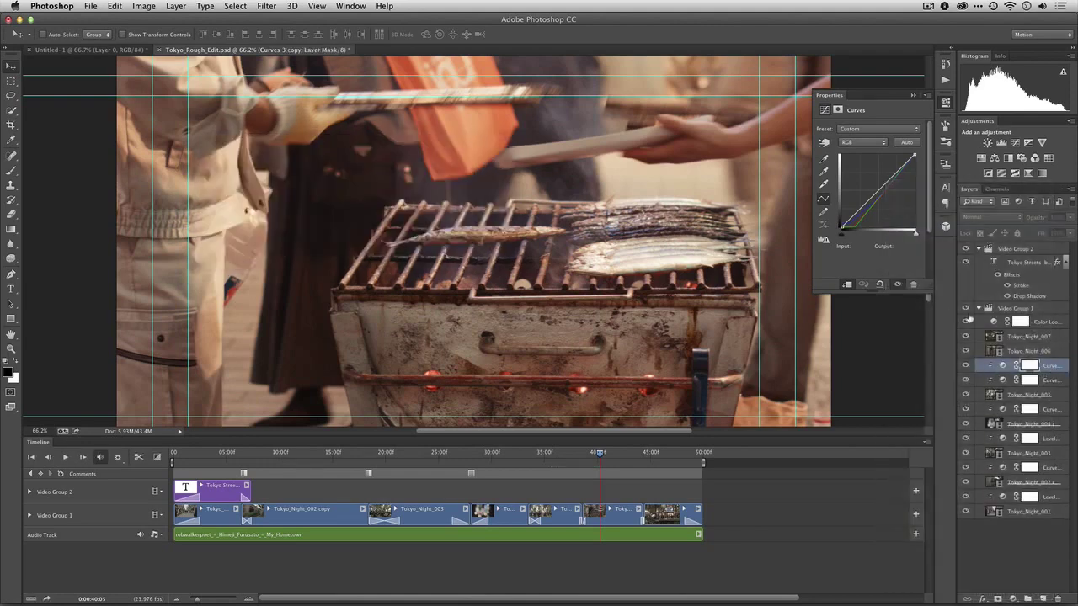
left_click_drag(1029, 364, 1029, 350)
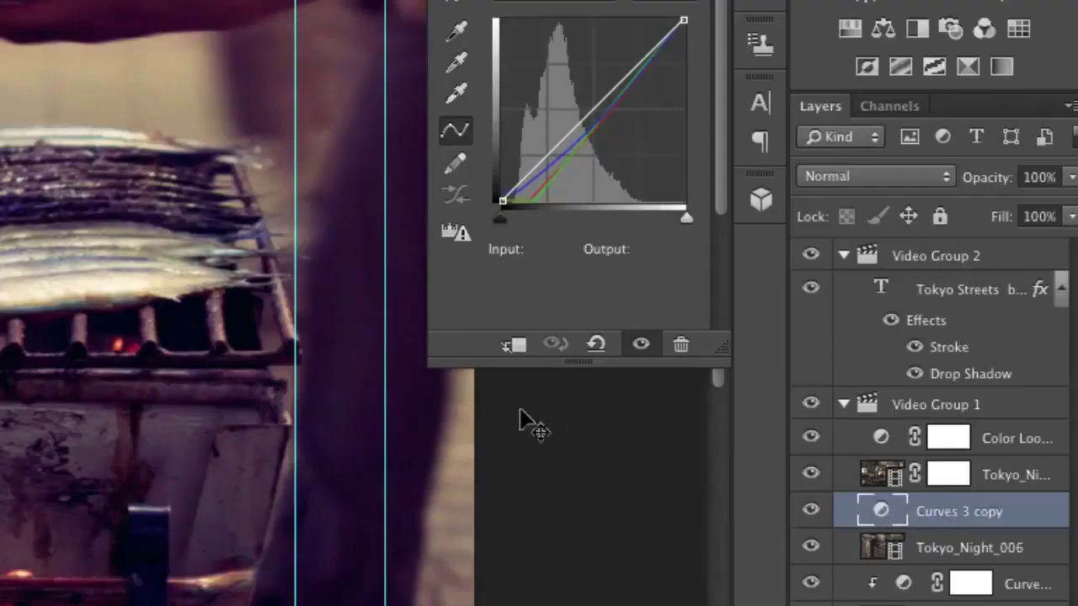
left_click(514, 345)
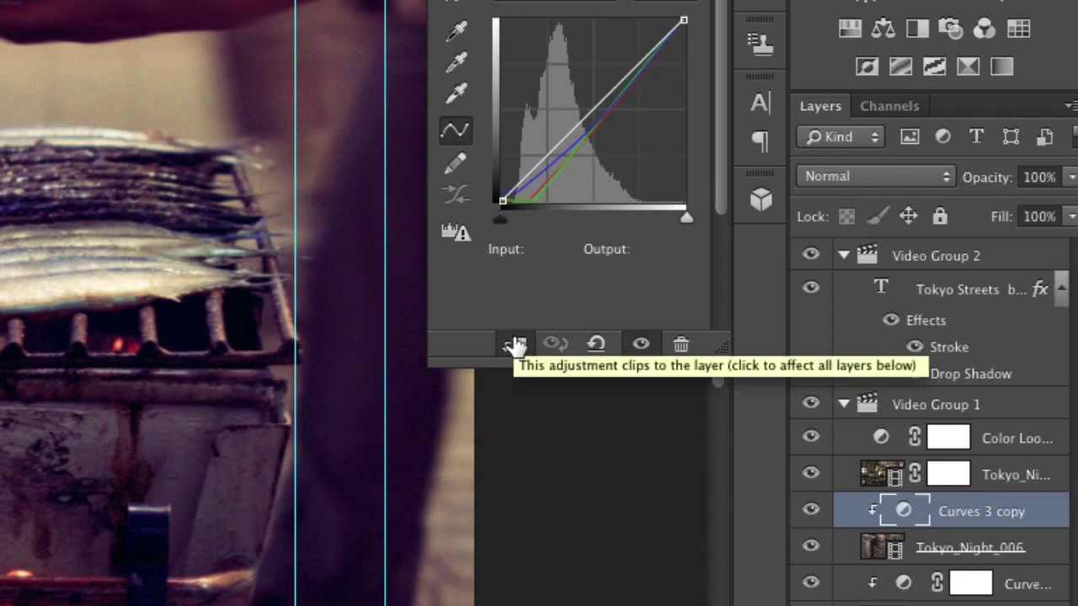
key("space")
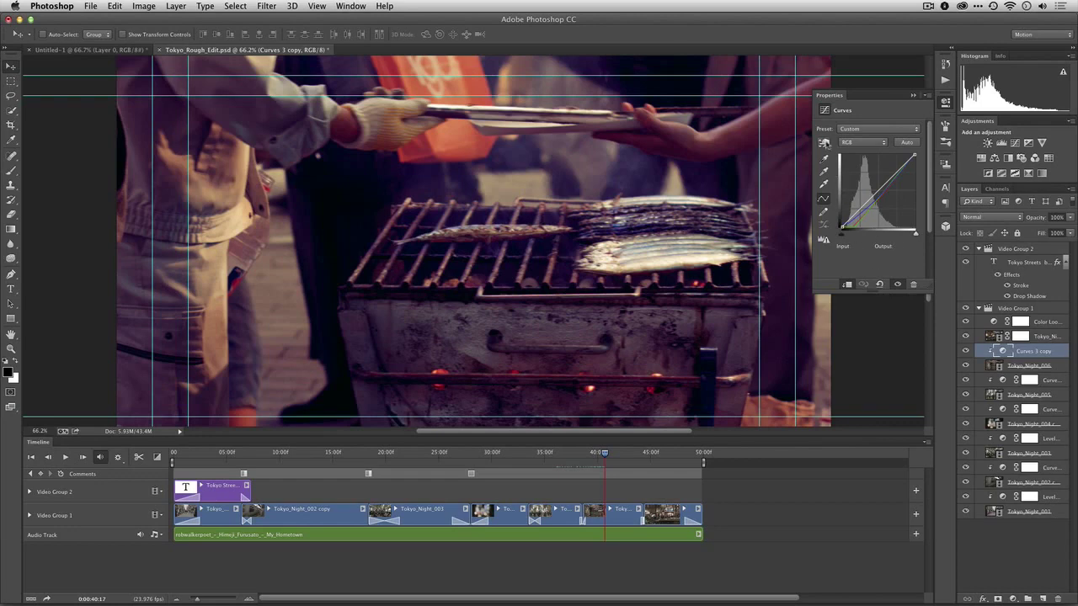
Brighten the fish clip with on-image curve points and an eyedropper-sampled black point
left_click(824, 142)
left_click_drag(667, 258, 667, 255)
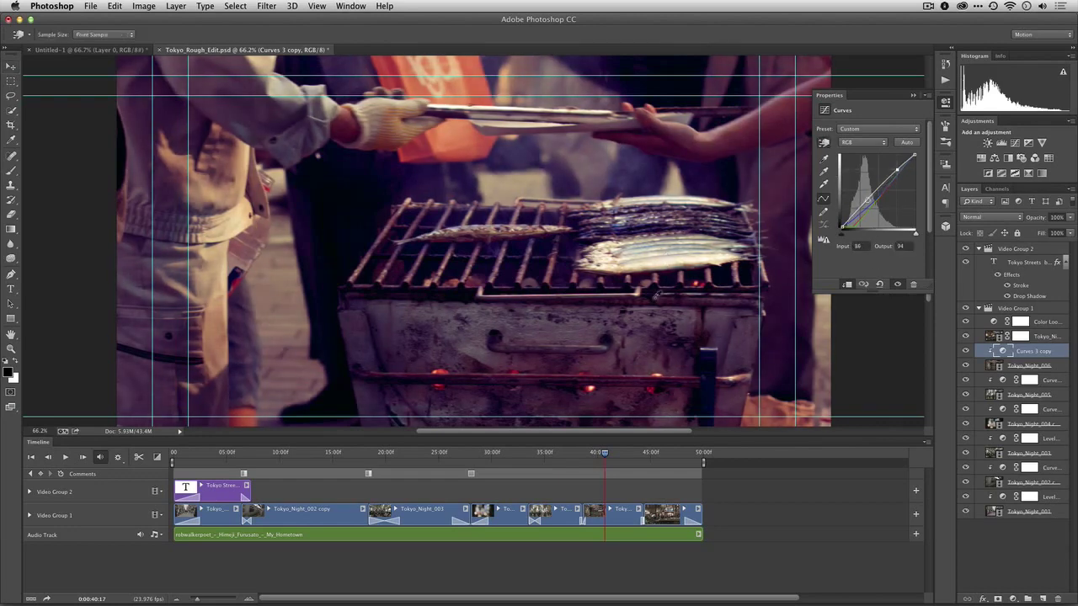
left_click_drag(650, 312, 649, 317)
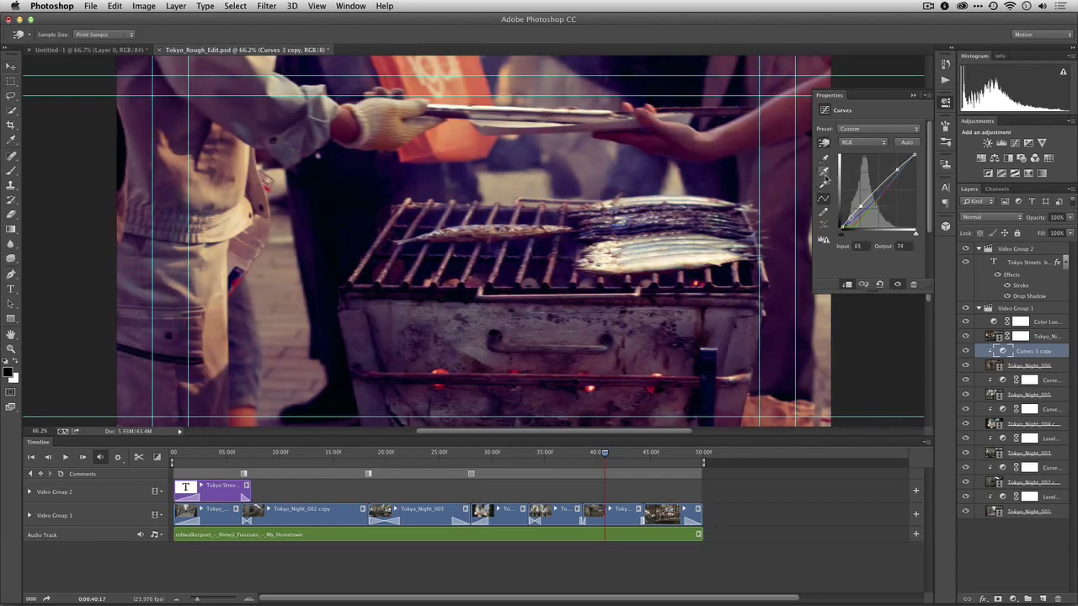
left_click(824, 158)
left_click(354, 207)
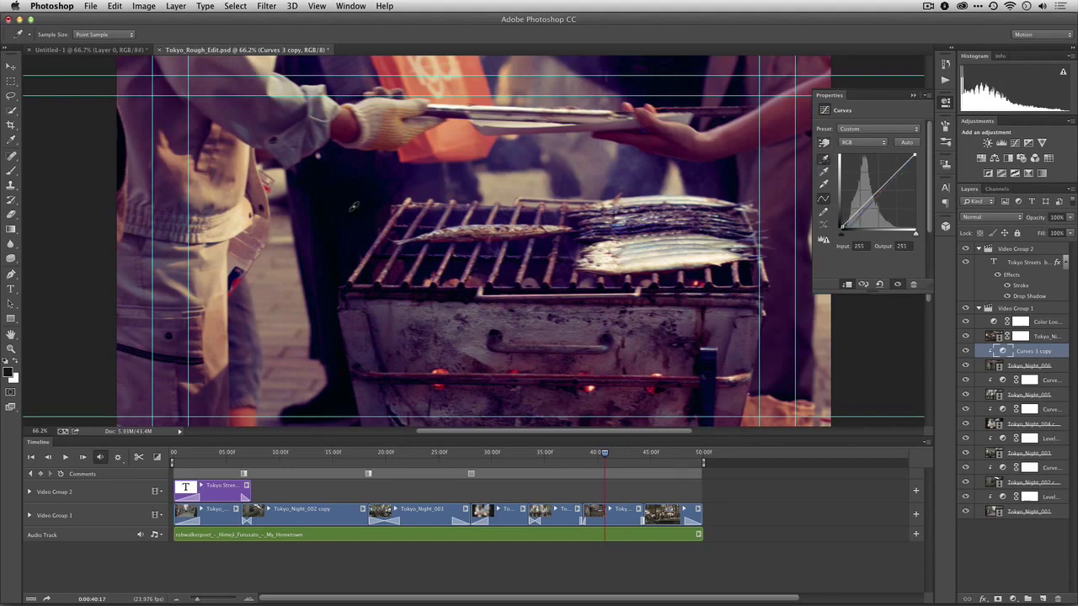
left_click(823, 141)
left_click_drag(718, 256, 714, 249)
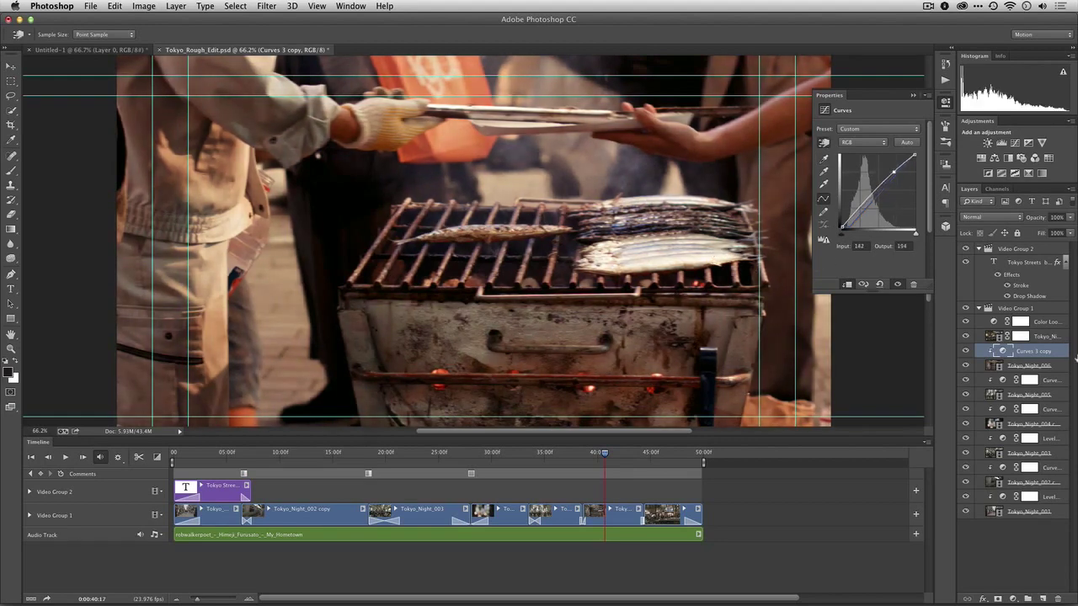
Clip a Curves 4 layer to Tokyo_Night_007, auto-corrected with Find Dark & Light Colors
left_click(1052, 337)
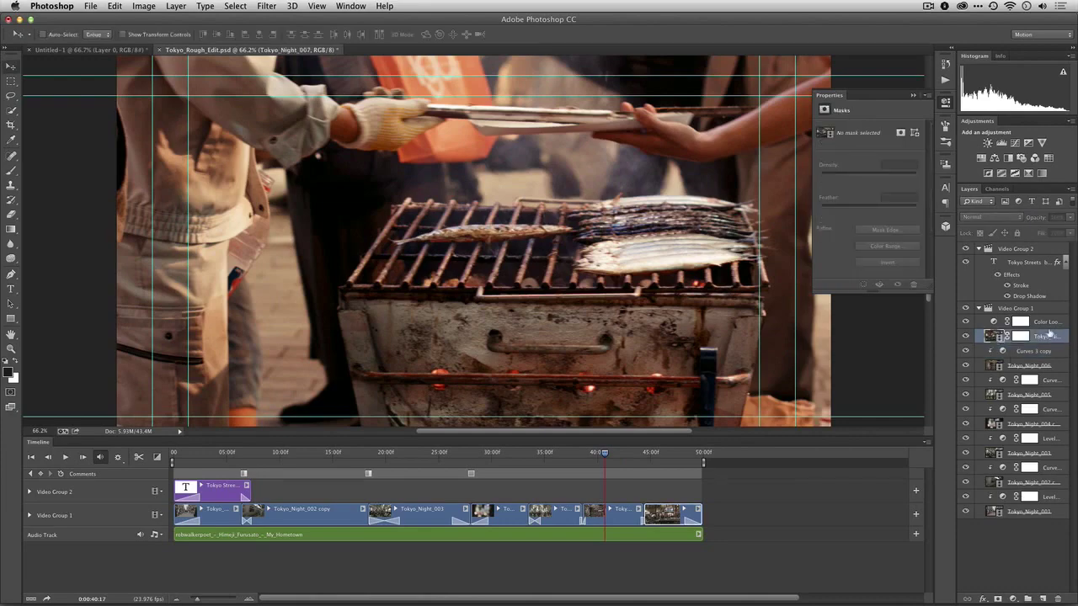
left_click_drag(603, 454, 673, 454)
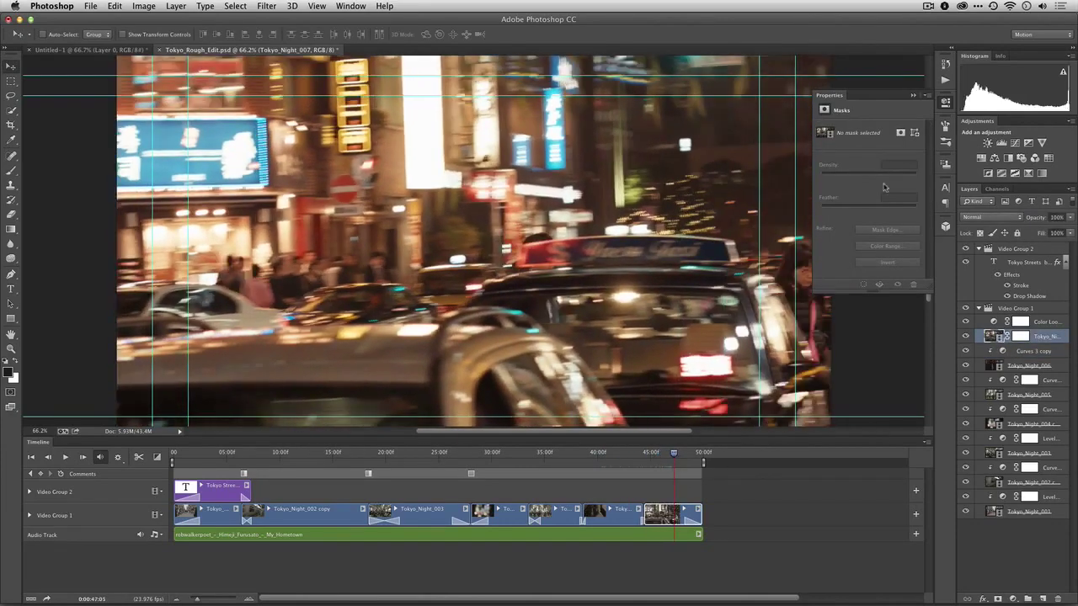
left_click(1015, 143)
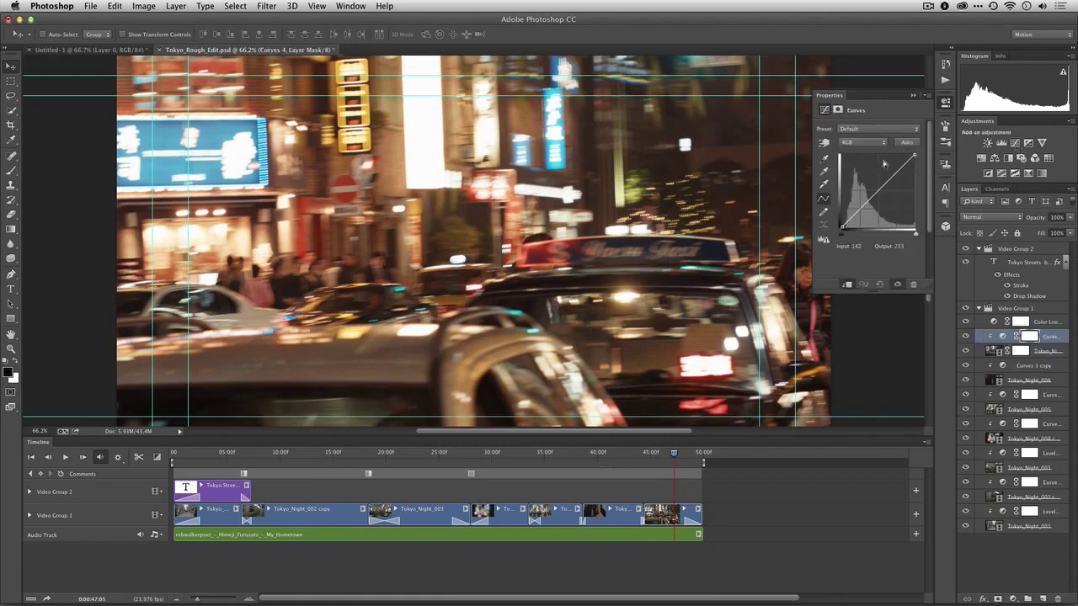
left_click(907, 143, "alt")
left_click(488, 138)
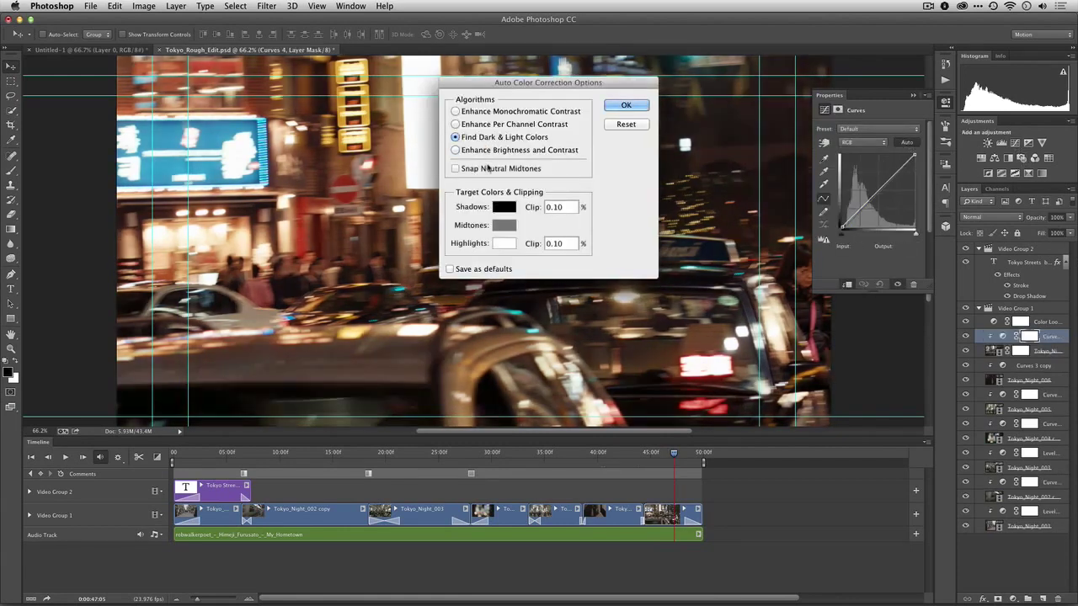
left_click(626, 106)
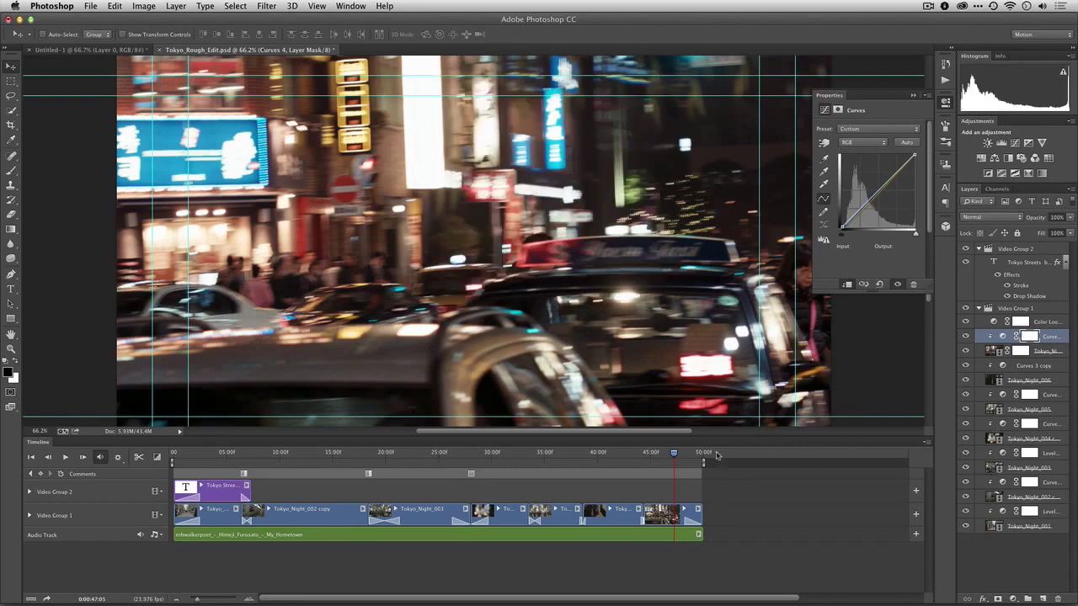
left_click_drag(676, 457, 207, 465)
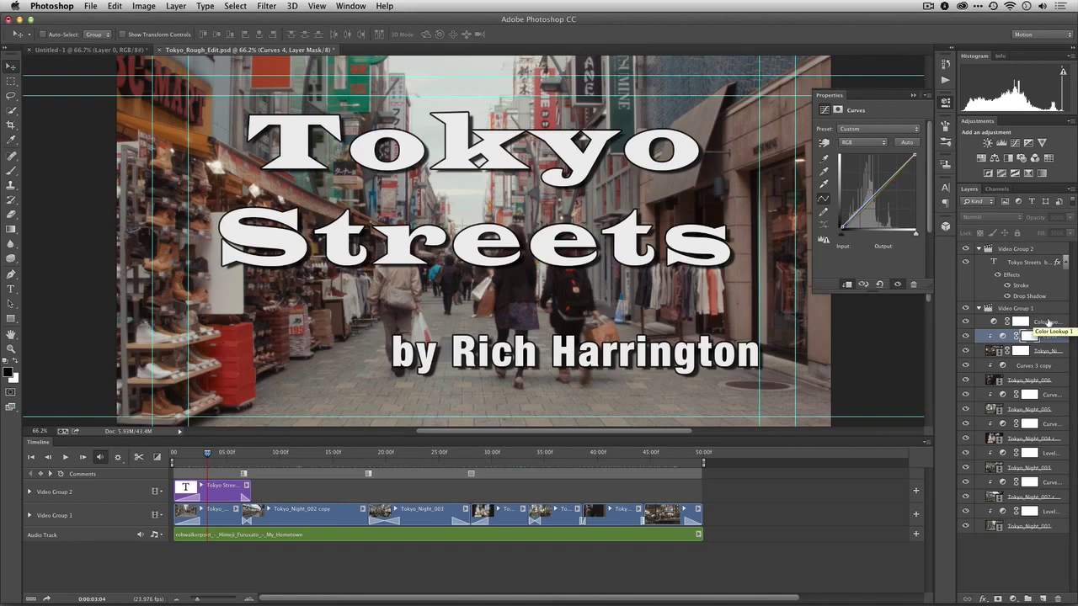
Add a Color Lookup layer above Color Lookup 1, trying the Fuji F125 and Fuji ETERNA 250D LUTs
left_click(1048, 322)
left_click(1049, 158)
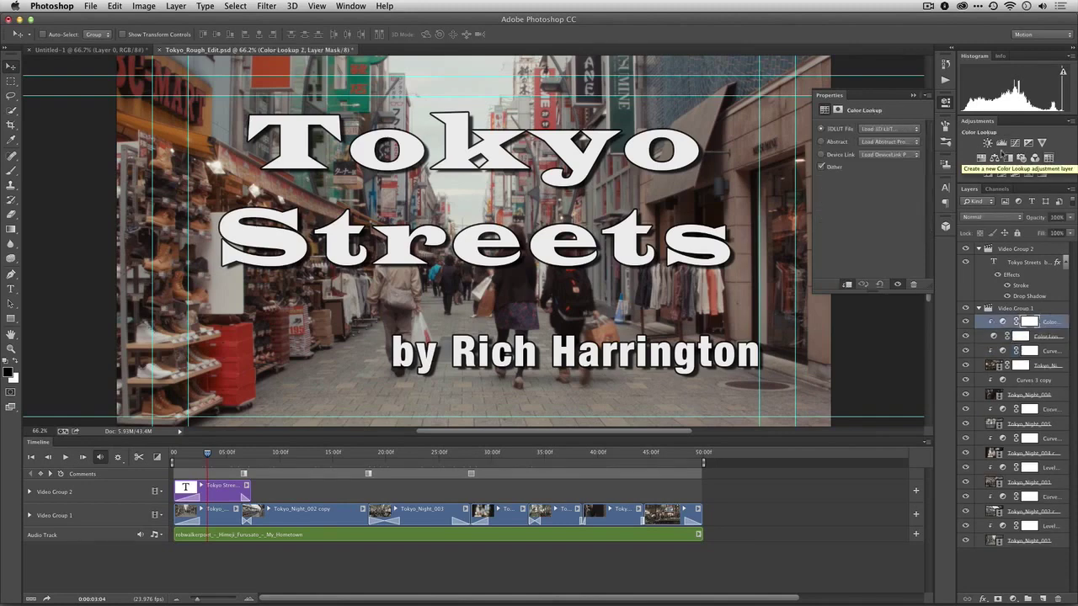
left_click(906, 131)
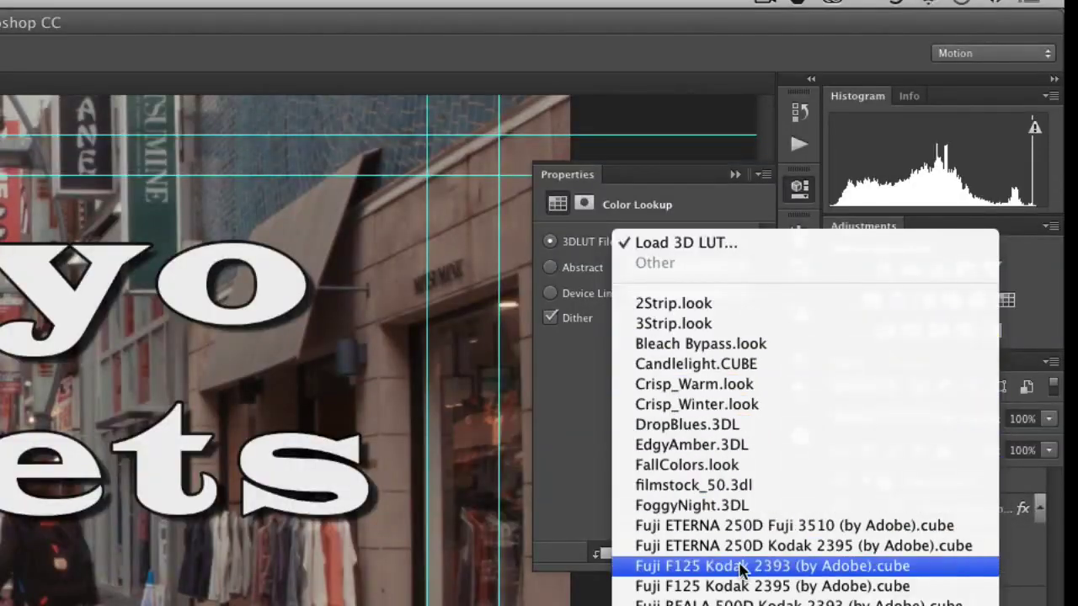
left_click(915, 291)
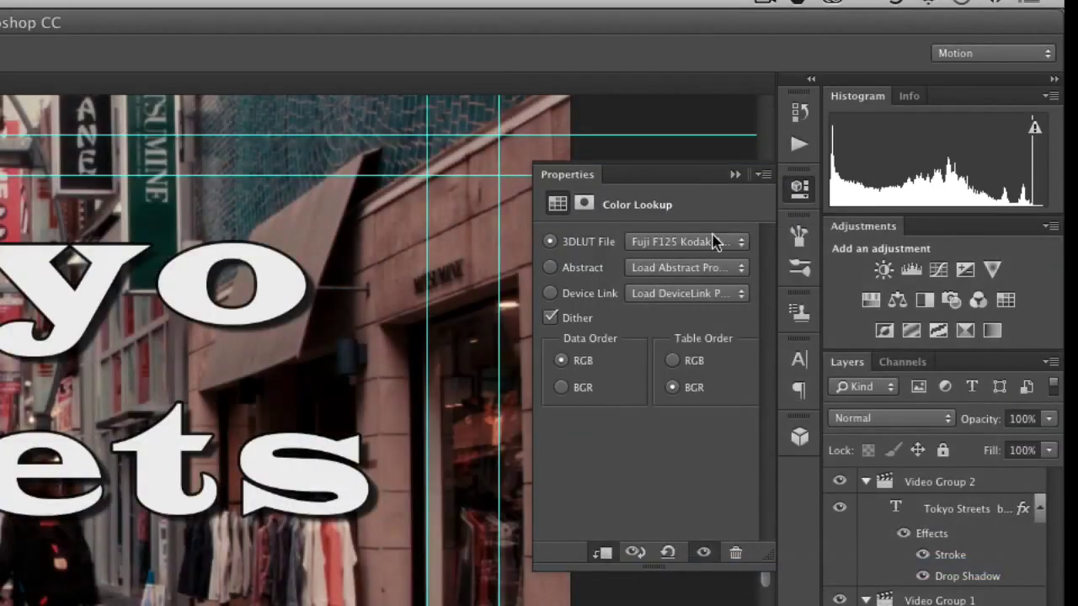
left_click(695, 242)
left_click(693, 222)
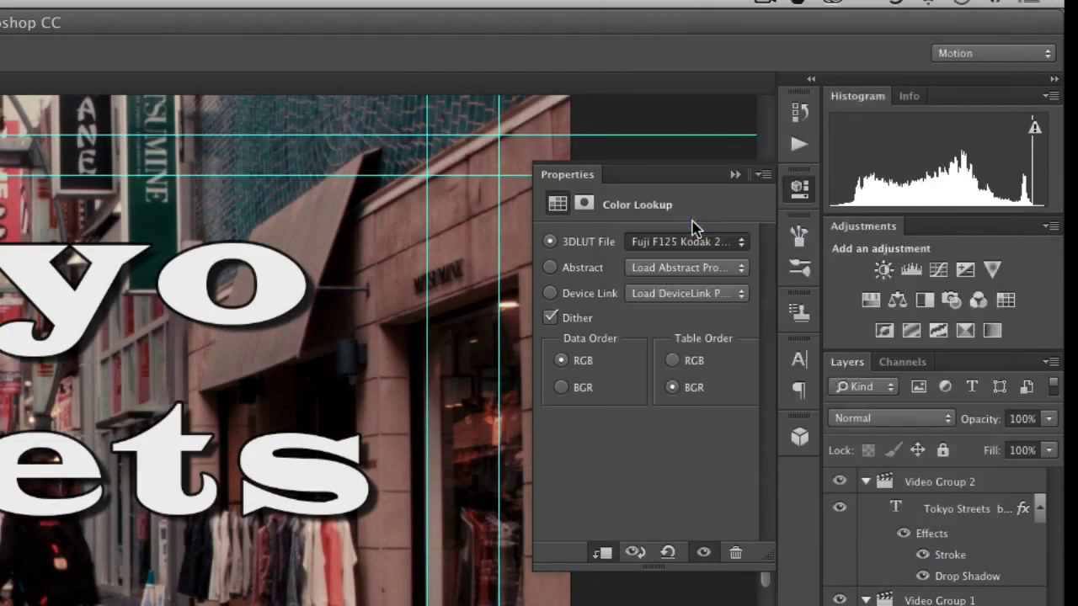
Try the Kodak 5218 and LateSunset.3DL LUTs, then settle on Soft_Warming.look
left_click(682, 244)
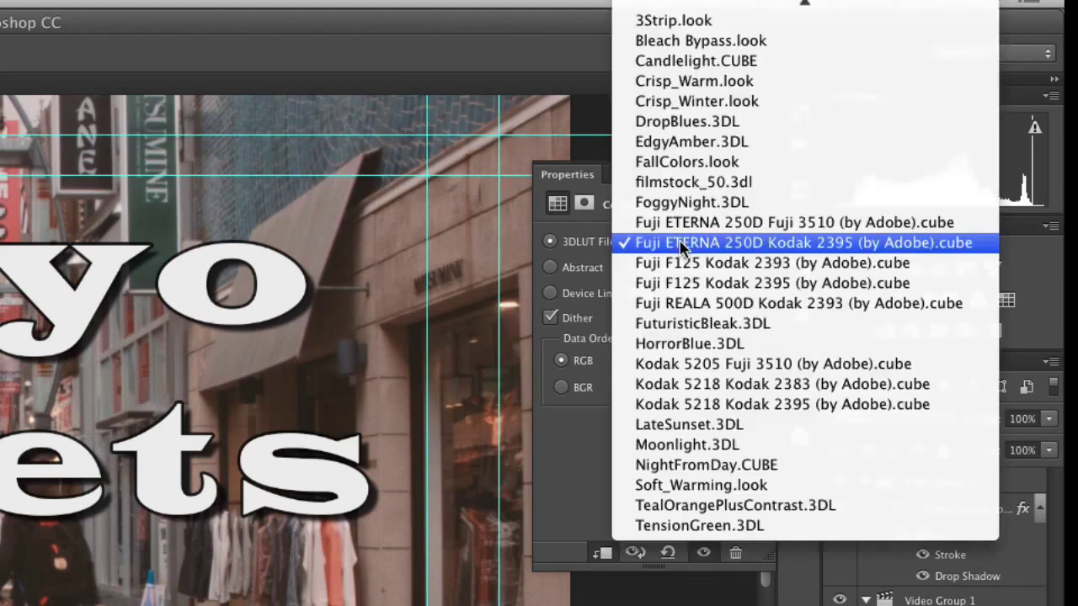
left_click(691, 381)
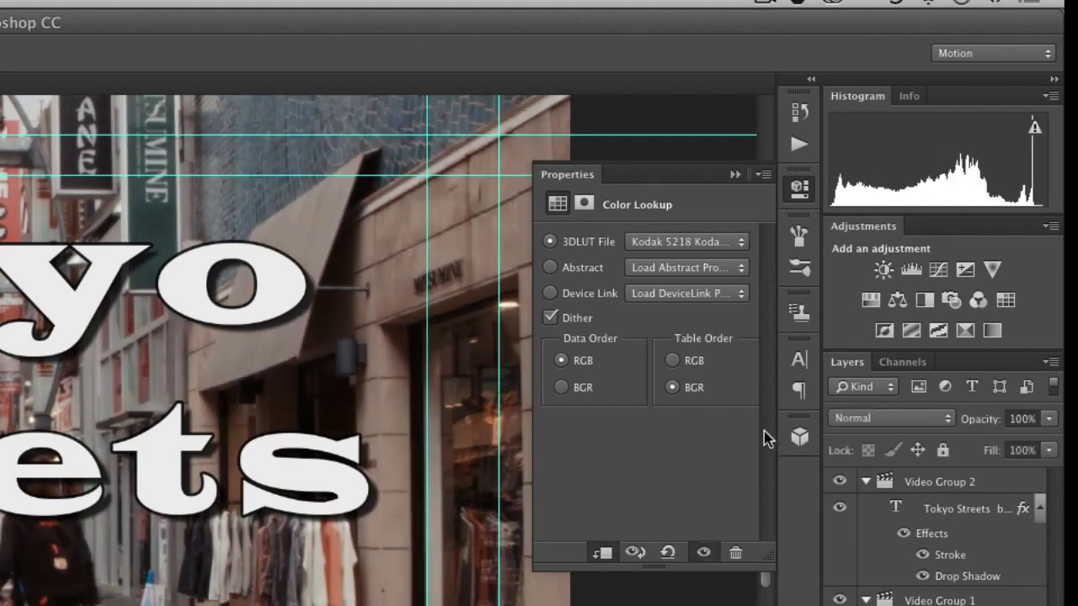
left_click(671, 242)
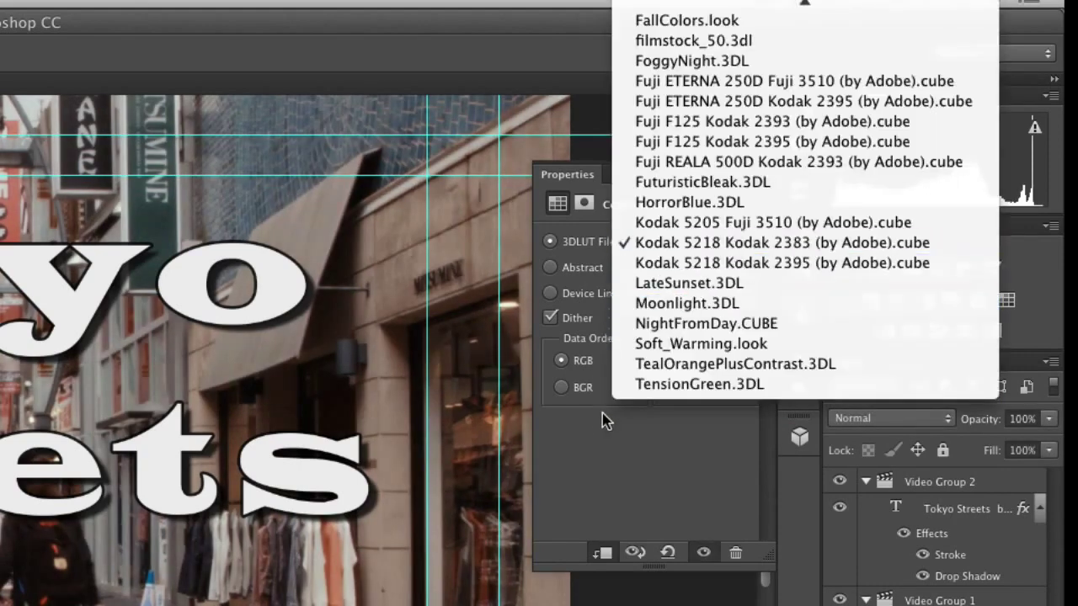
left_click(720, 285)
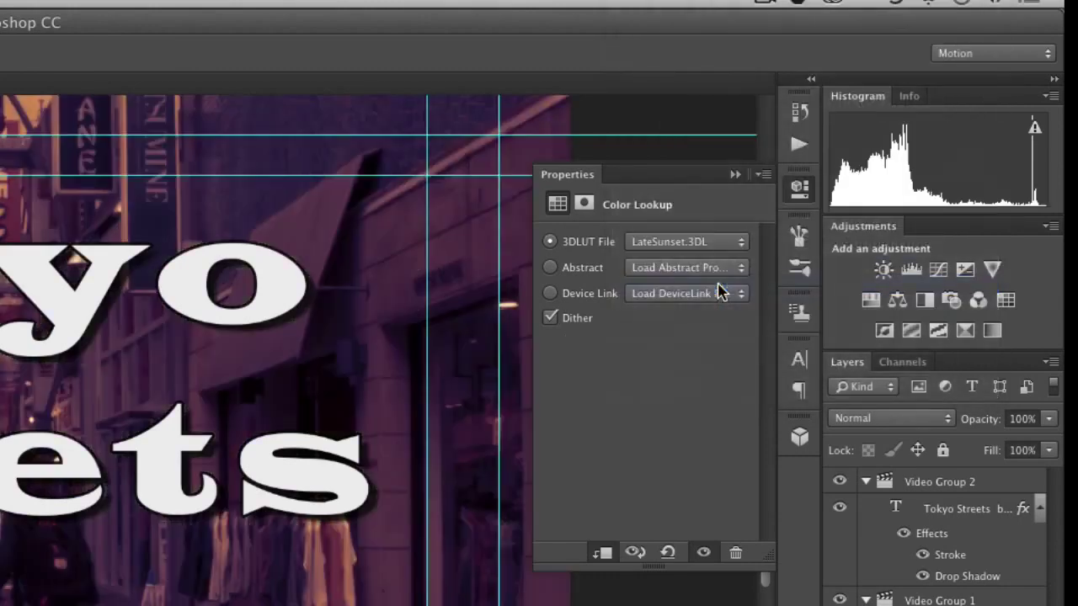
left_click(701, 242)
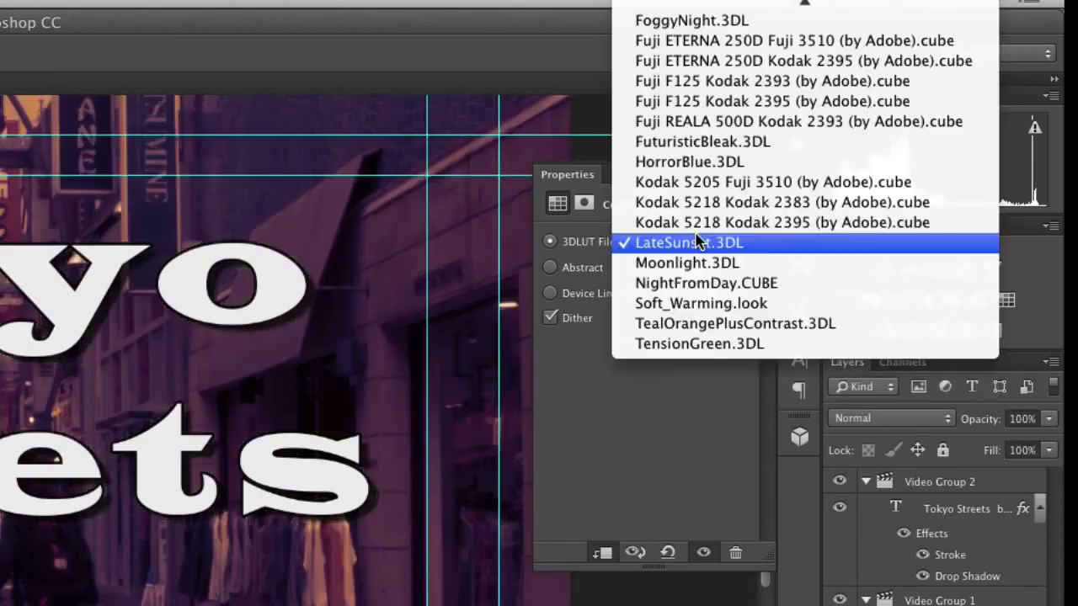
left_click(697, 303)
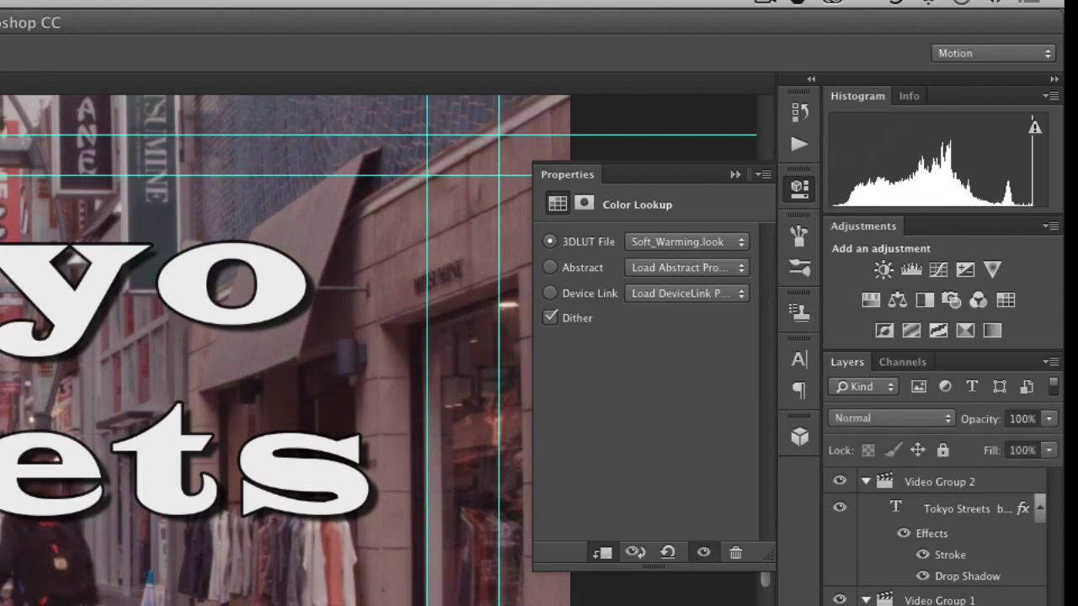
left_click(665, 244)
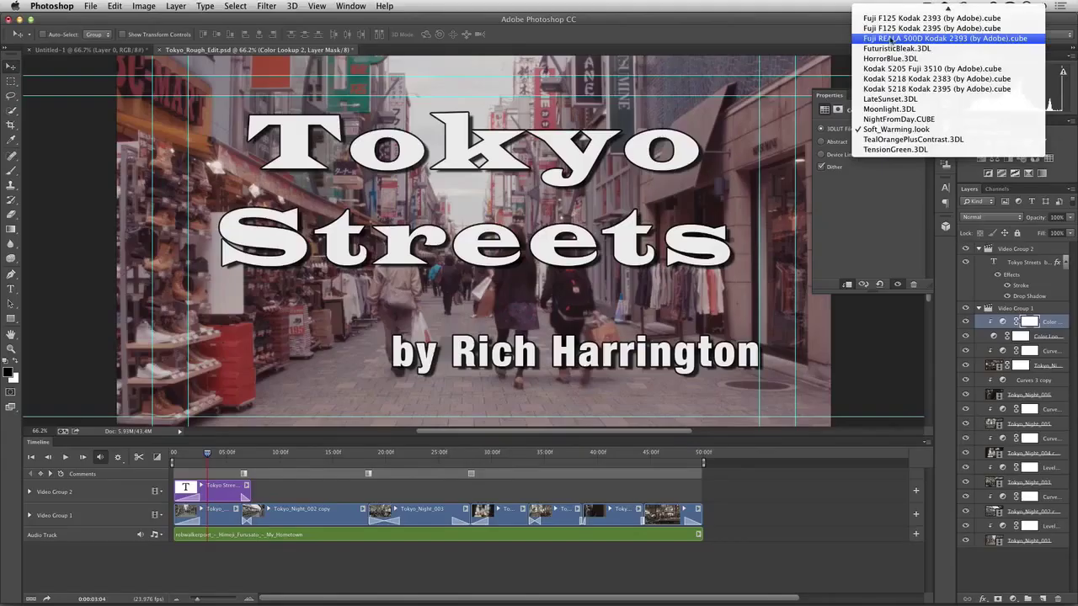
Load Hefe.cube from Instagram4video > LUTs into Color Lookup 2, then toggle its visibility to compare
mouse_move(891, 5)
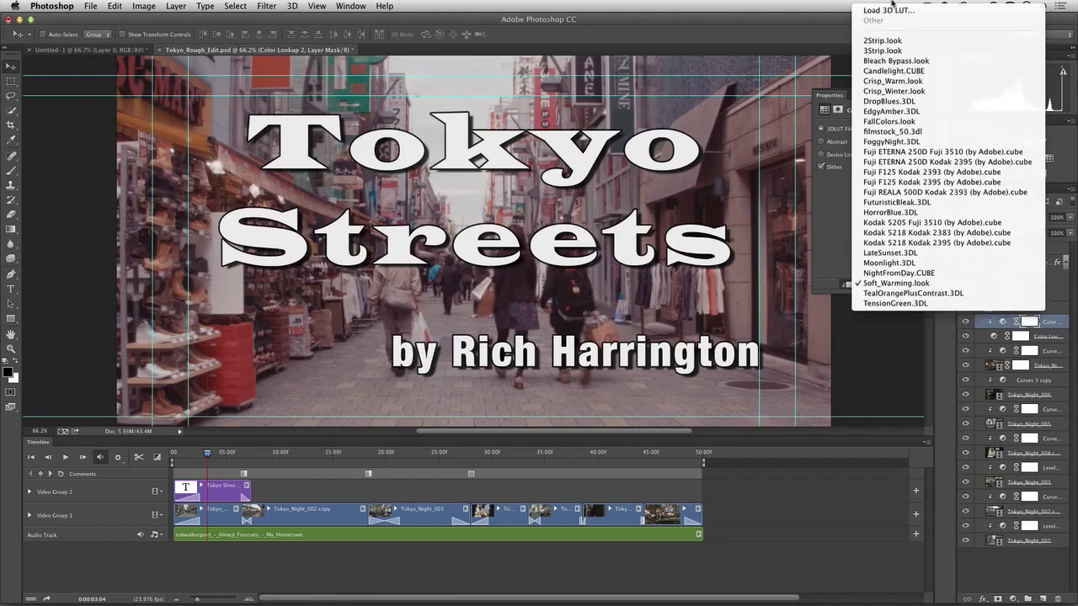
left_click(889, 10)
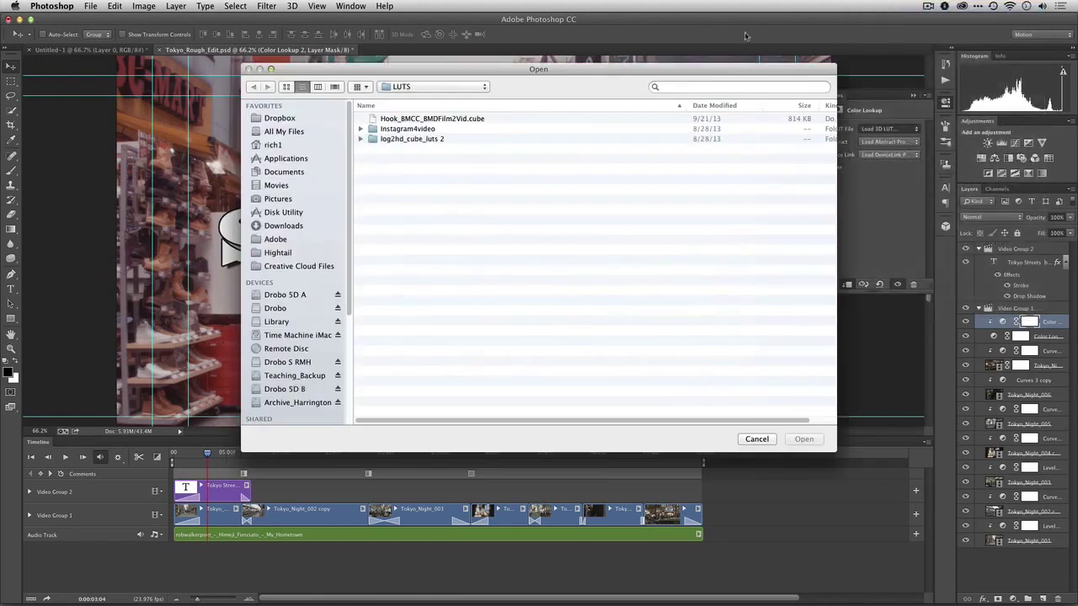
double_click(407, 128)
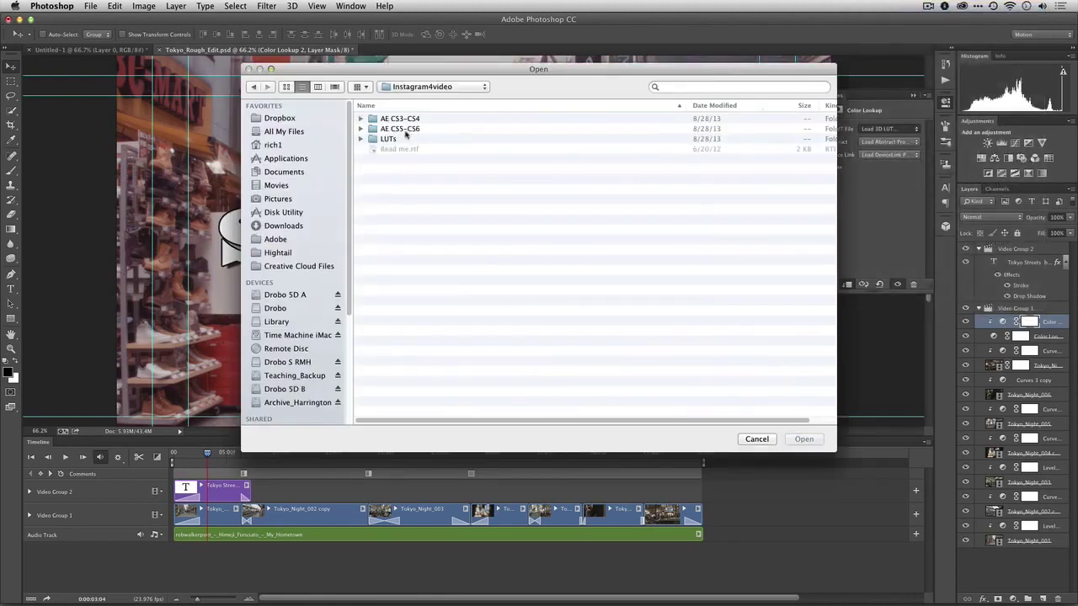
double_click(402, 139)
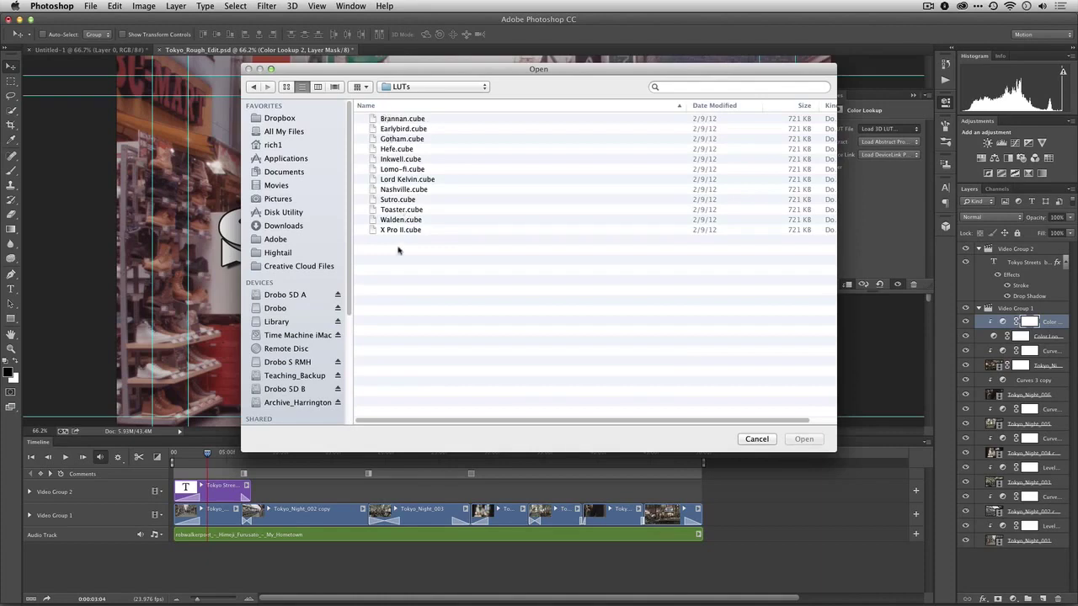
left_click(403, 150)
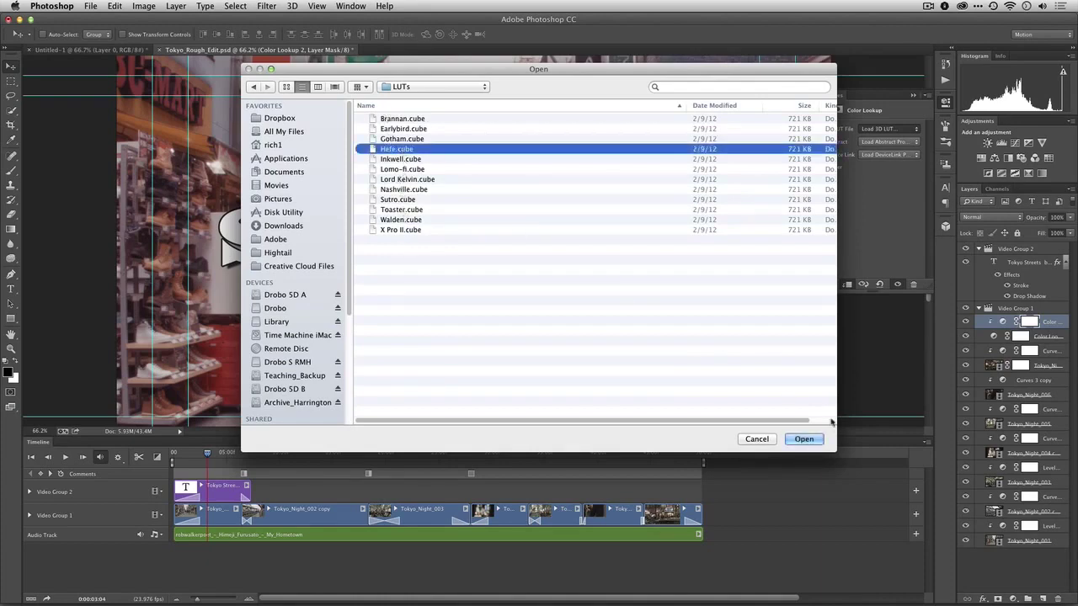
left_click(804, 439)
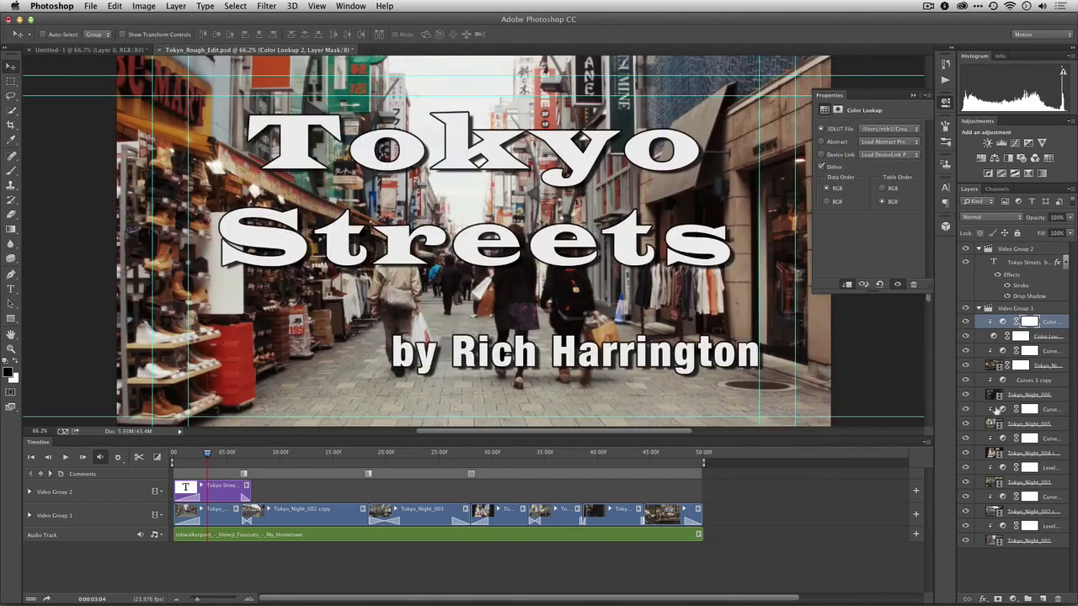
left_click(966, 322)
left_click(966, 321)
Unclip the top Color Lookup layer so it grades every clip
left_click(845, 287)
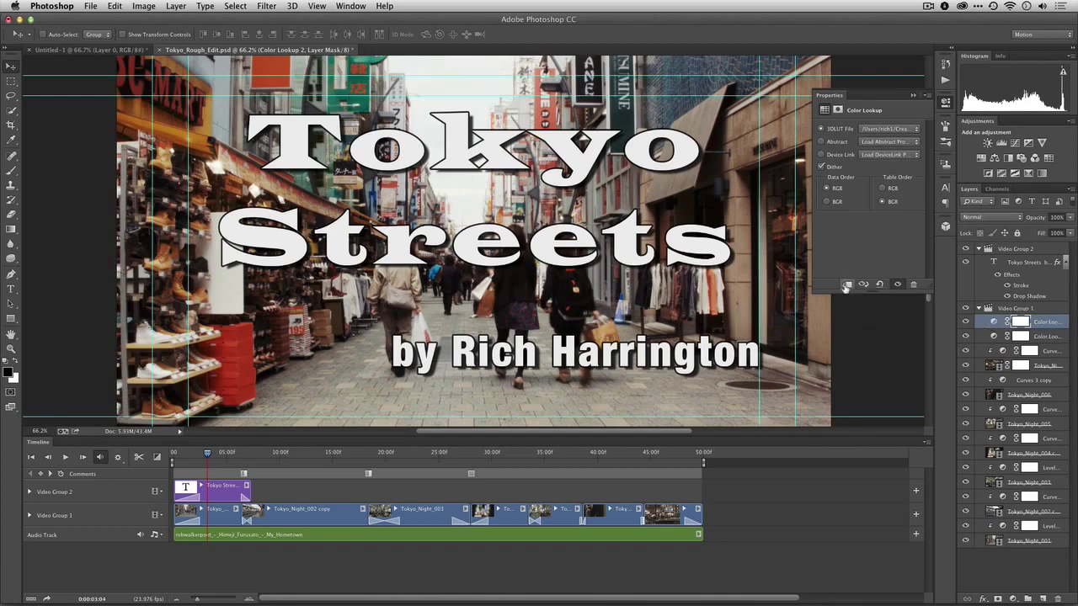
left_click(845, 286)
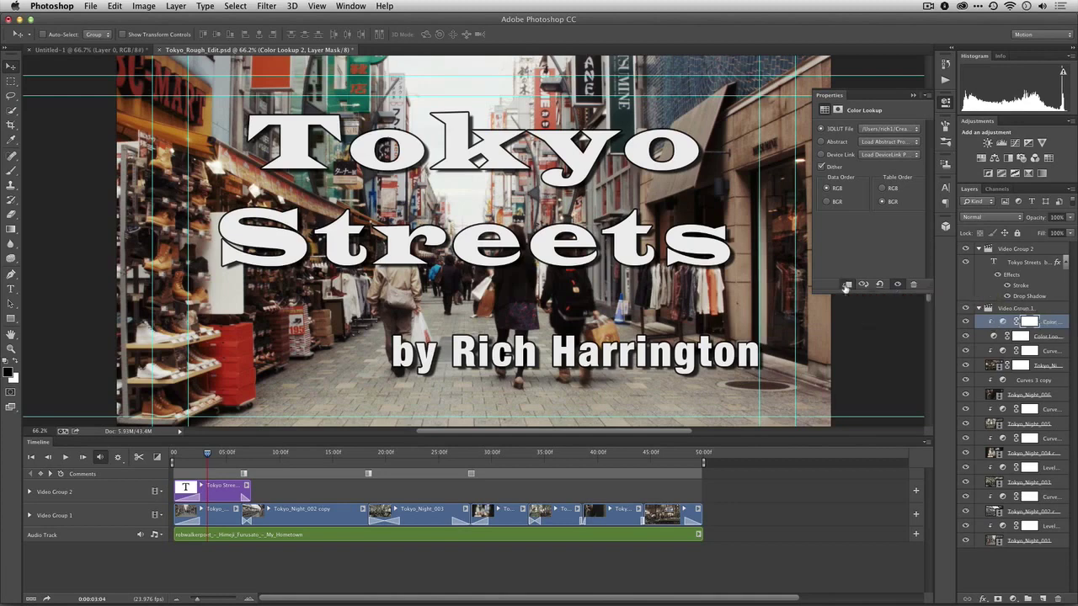
left_click(845, 286)
Compare the grade on the subway train footage and lower the layer's opacity to 59%
left_click_drag(209, 455, 438, 456)
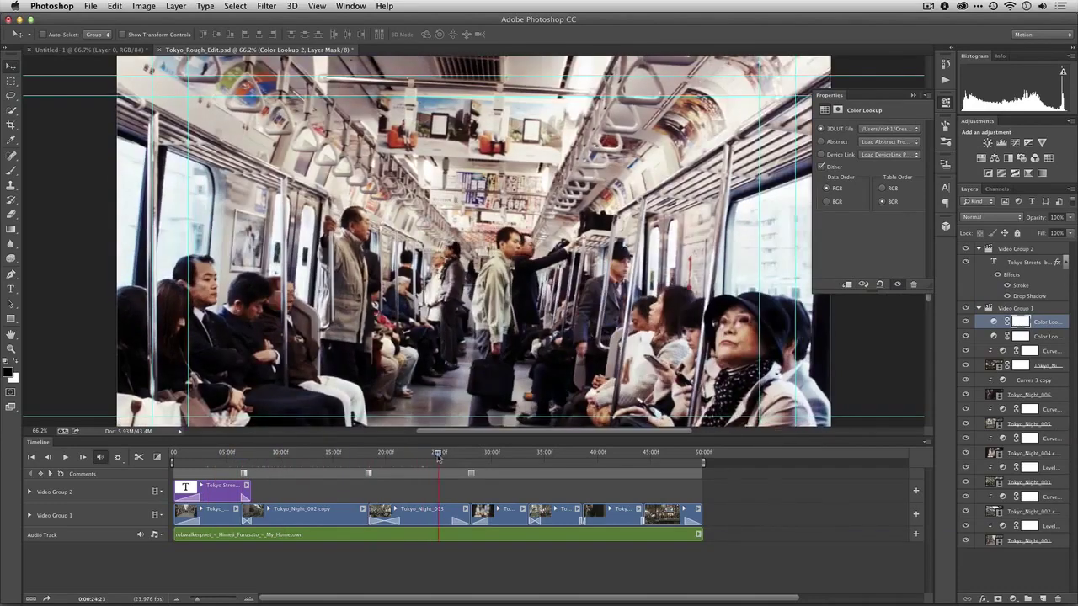
left_click(965, 323)
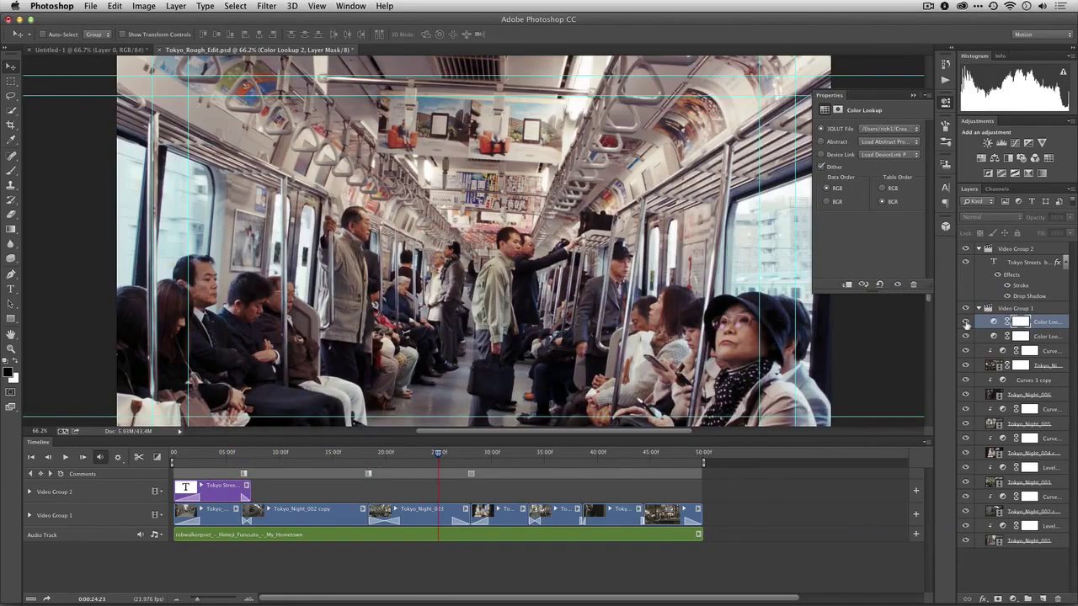
left_click(966, 323)
left_click_drag(1071, 218, 1050, 231)
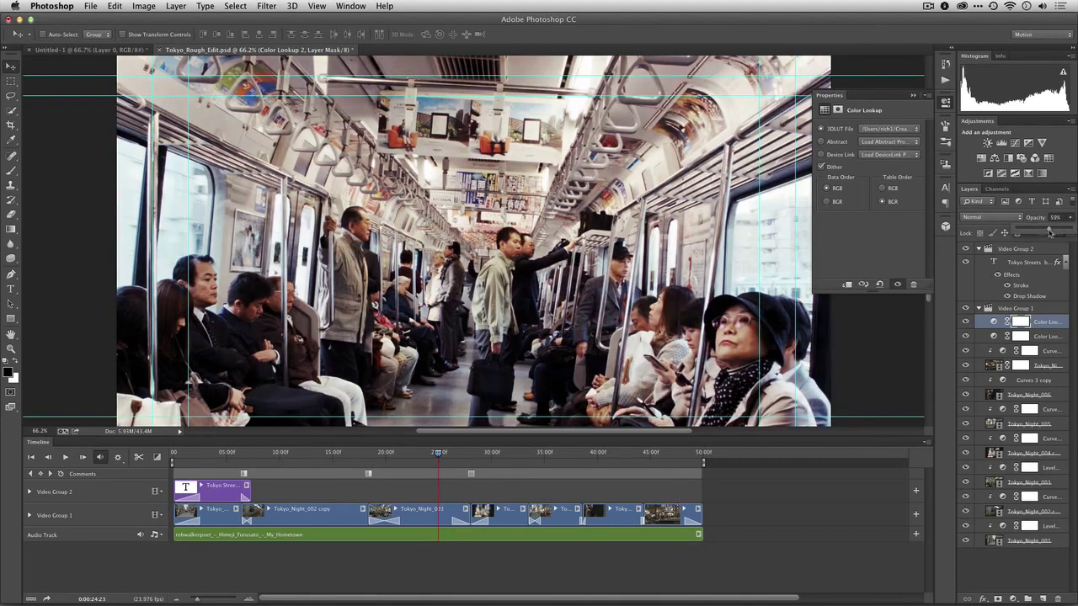
left_click_drag(438, 454, 413, 447)
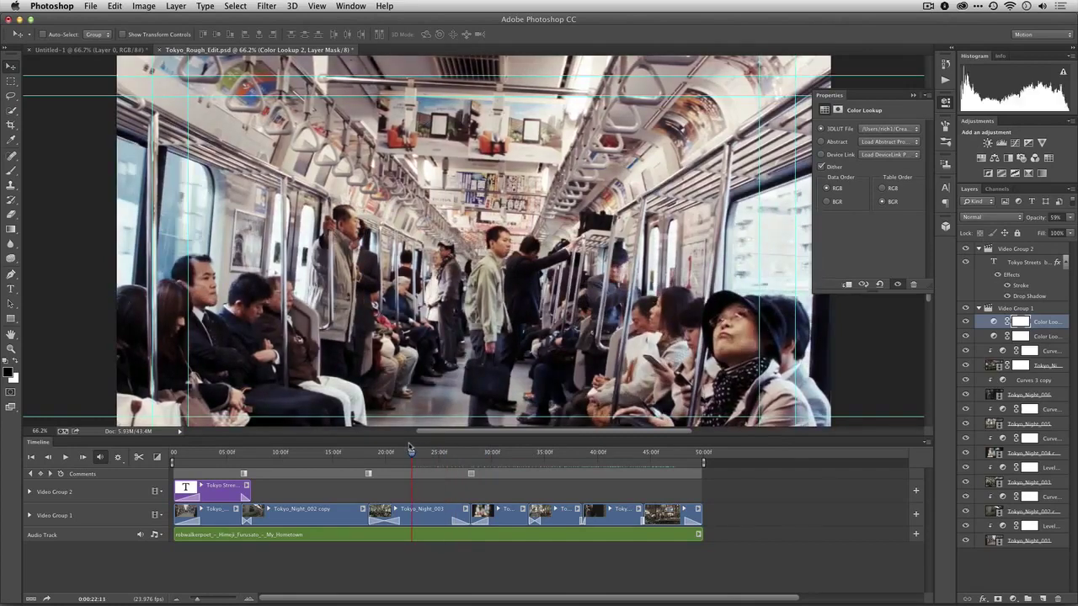